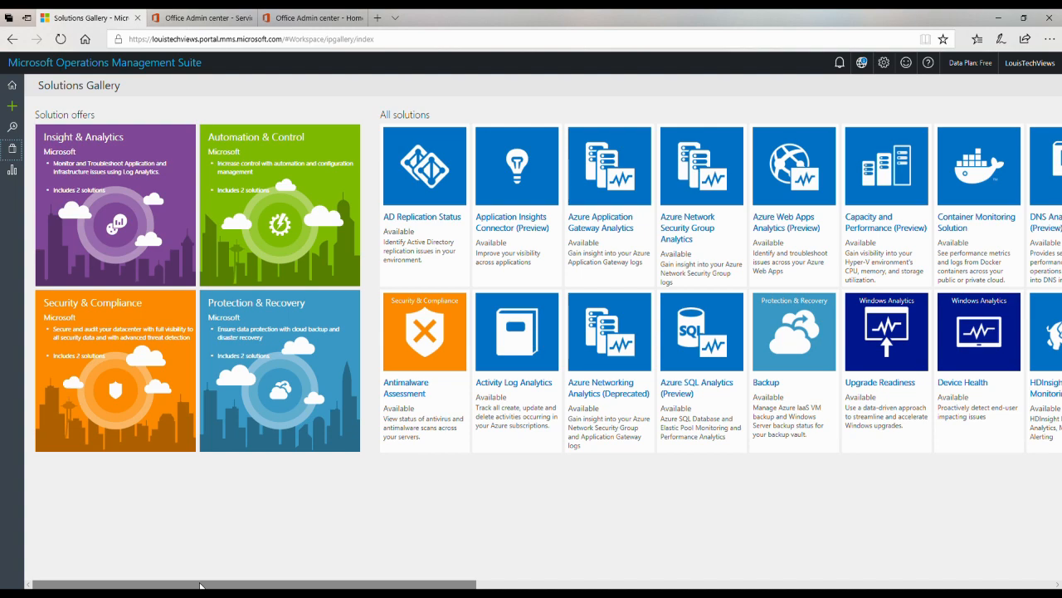
# Step: Find the Office 365 Analytics (Preview) tile in the gallery and add it to the workspace
pyautogui.moveTo(200, 585); pyautogui.dragTo(626, 581)
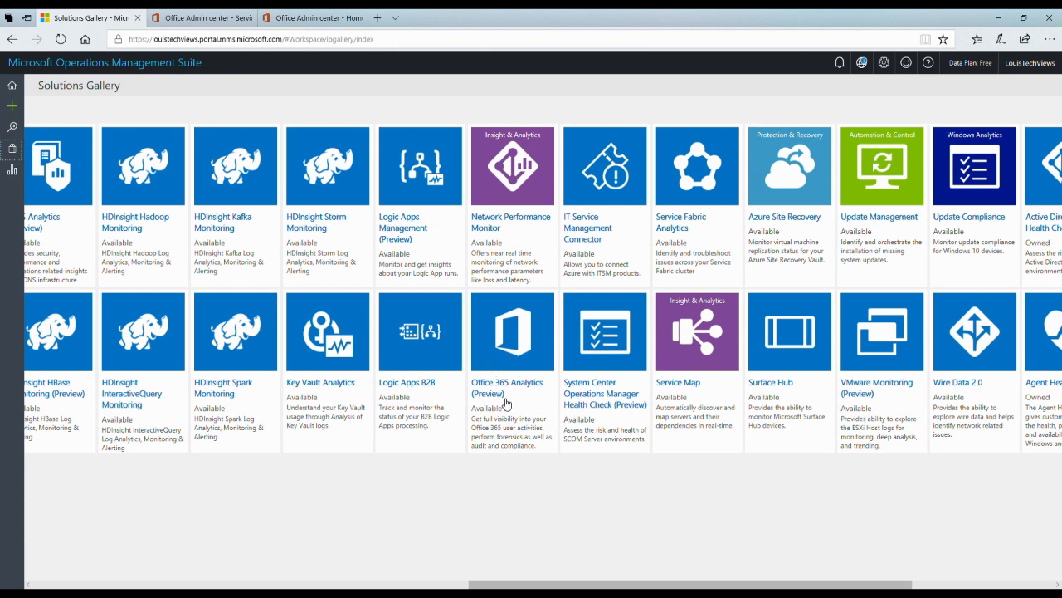
pyautogui.click(503, 348)
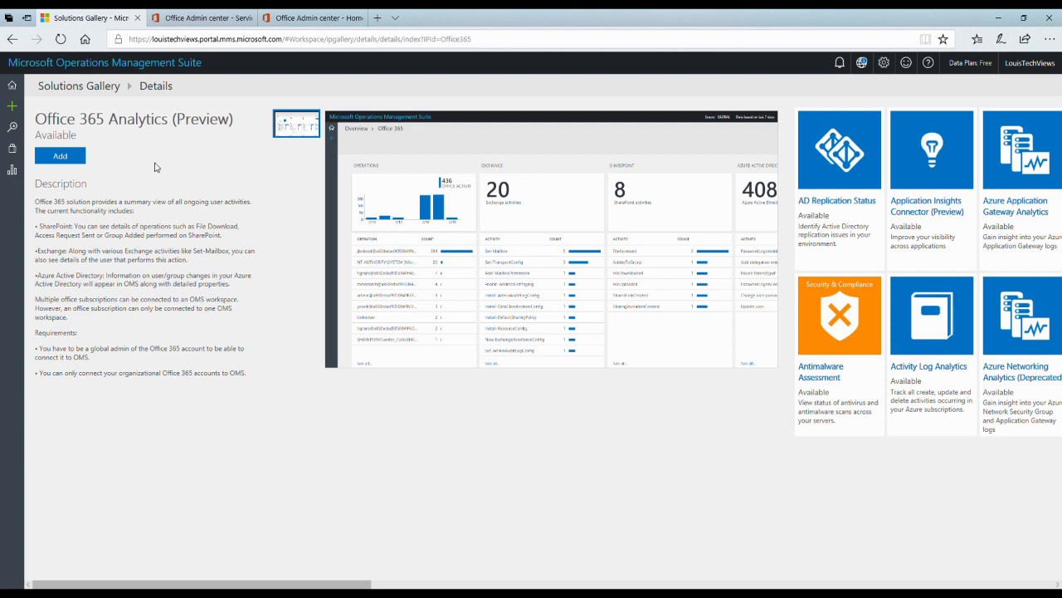
pyautogui.click(66, 161)
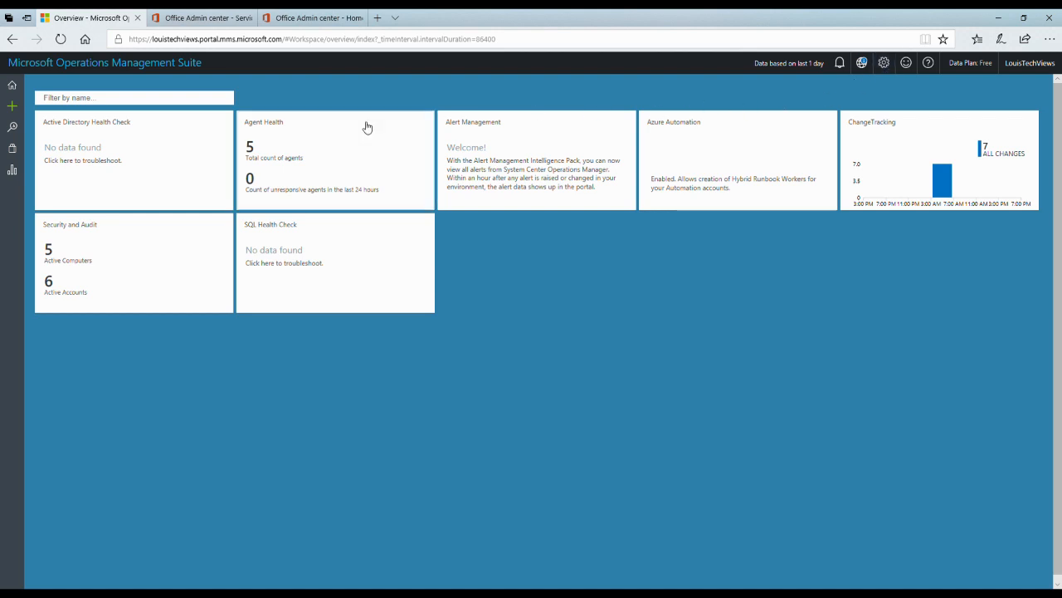
# Step: Start connecting an Office 365 subscription from Settings > Connected Sources > Office 365
pyautogui.click(885, 64)
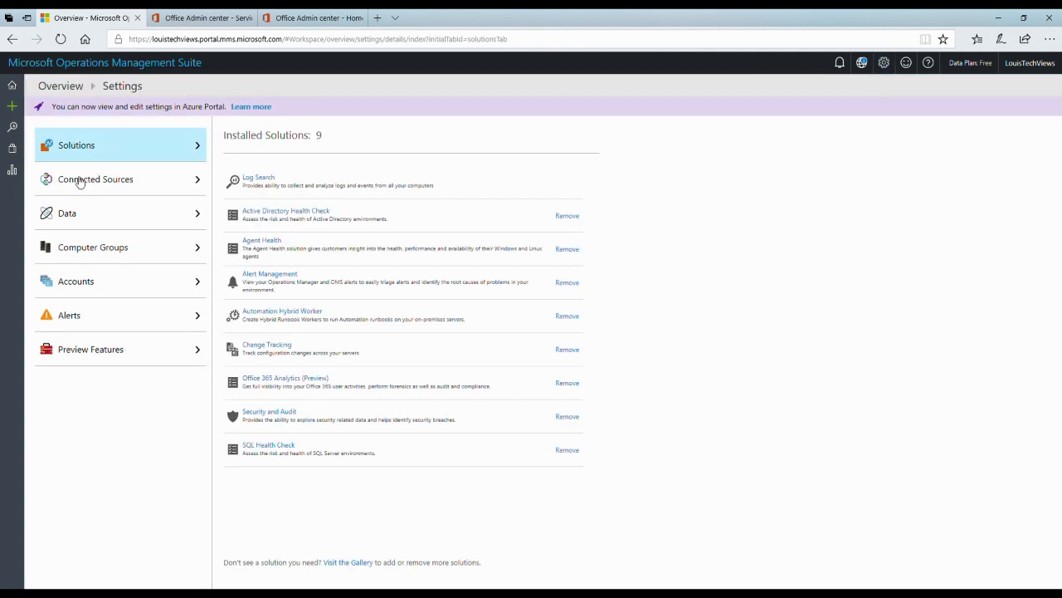
pyautogui.click(90, 186)
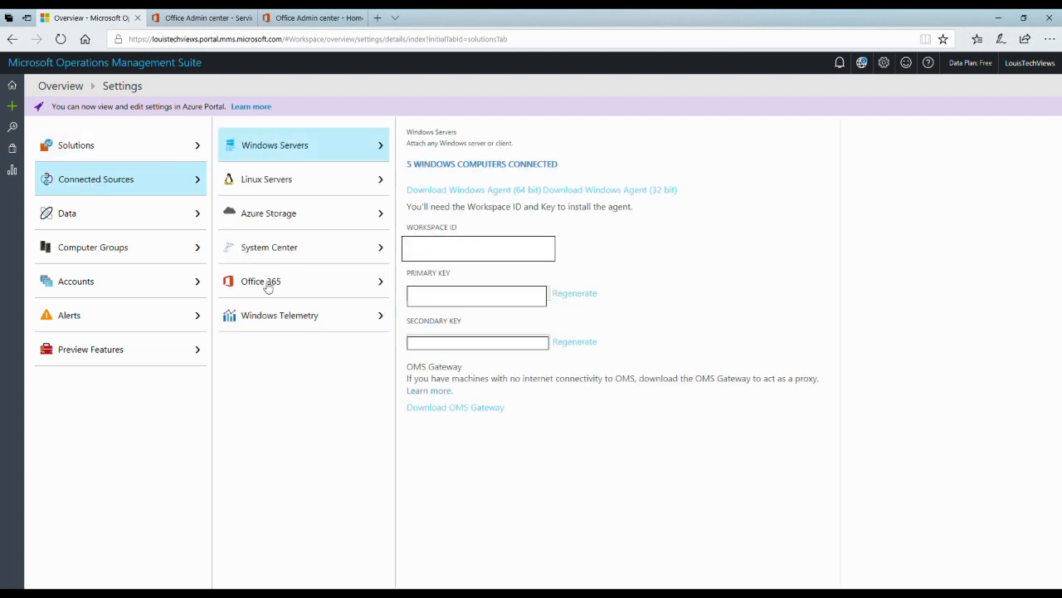
pyautogui.click(269, 285)
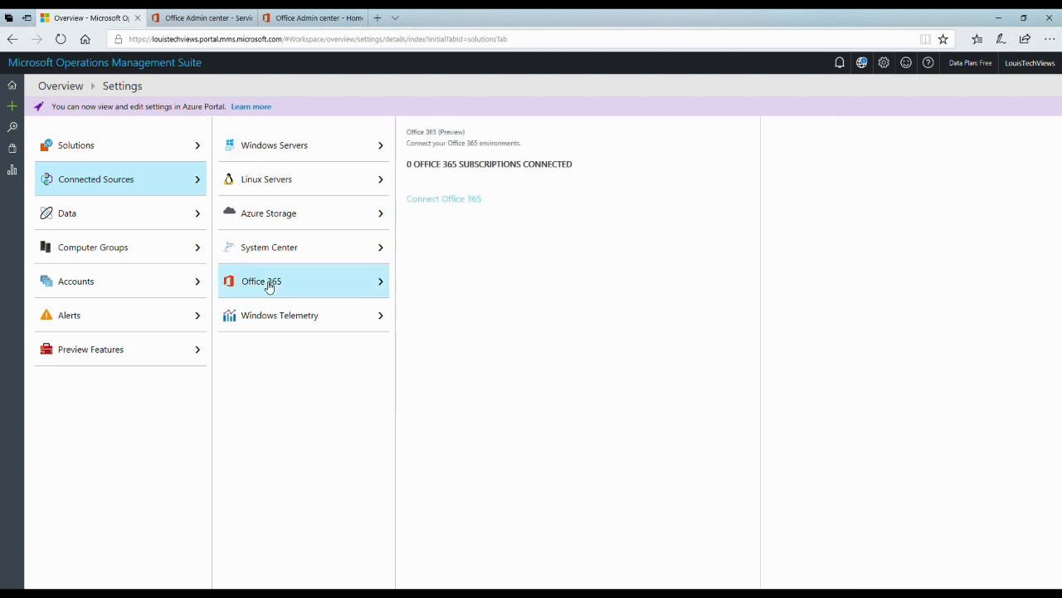
pyautogui.click(460, 202)
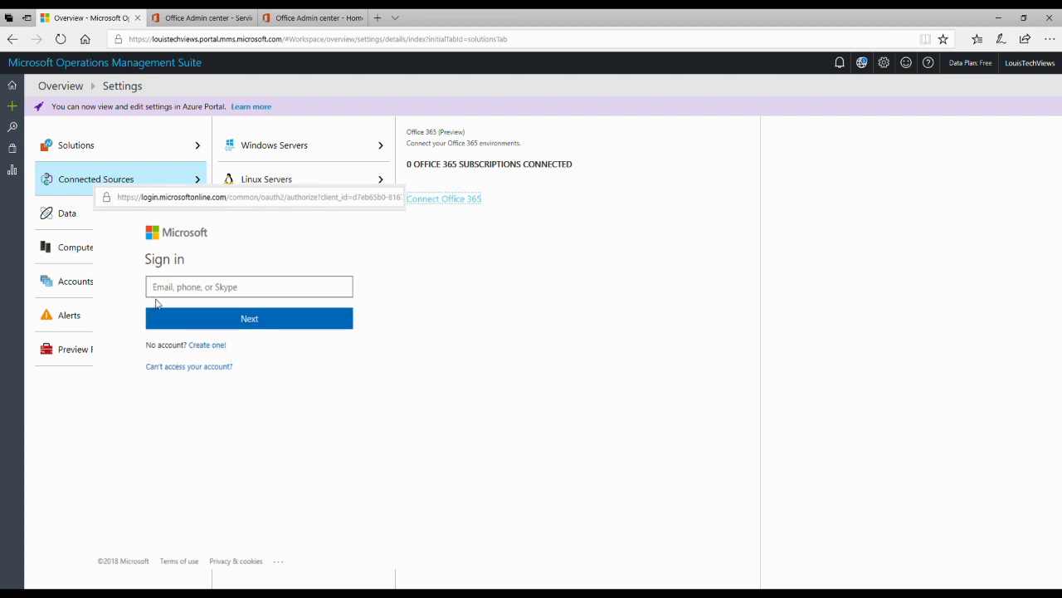
# Step: Enter the global admin account's e-mail address in the Microsoft sign-in window, fixing the typo
pyautogui.click(176, 292)
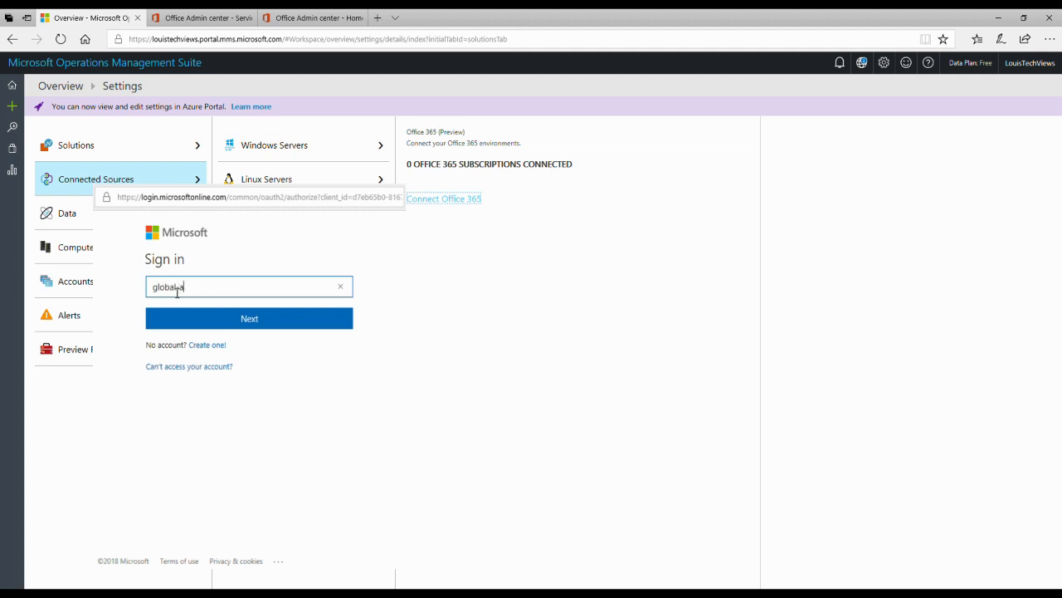
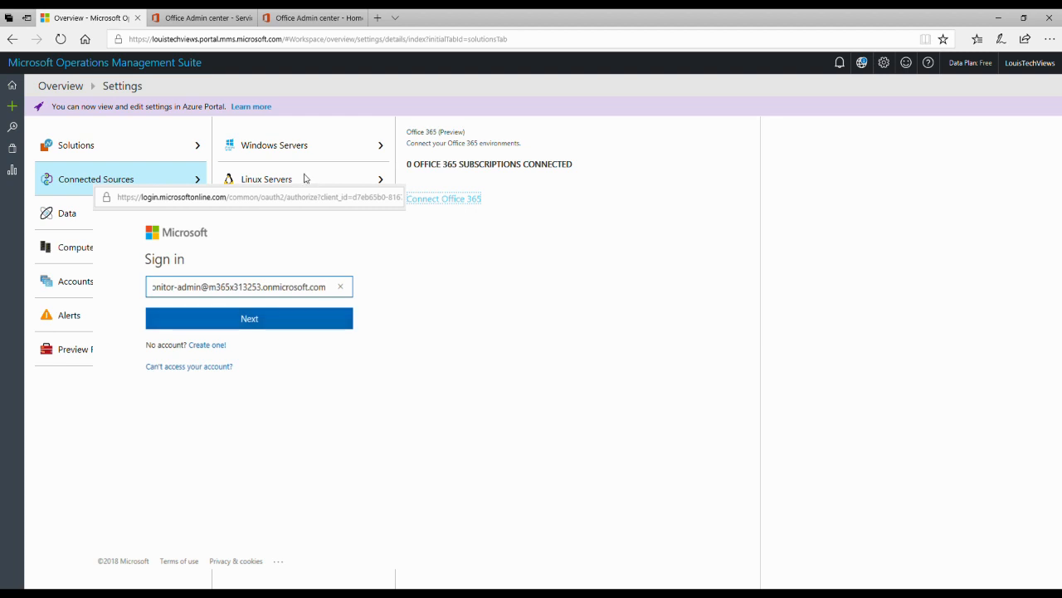
# Step: Continue past the e-mail and sign in with the account password to connect the subscription
pyautogui.click(250, 321)
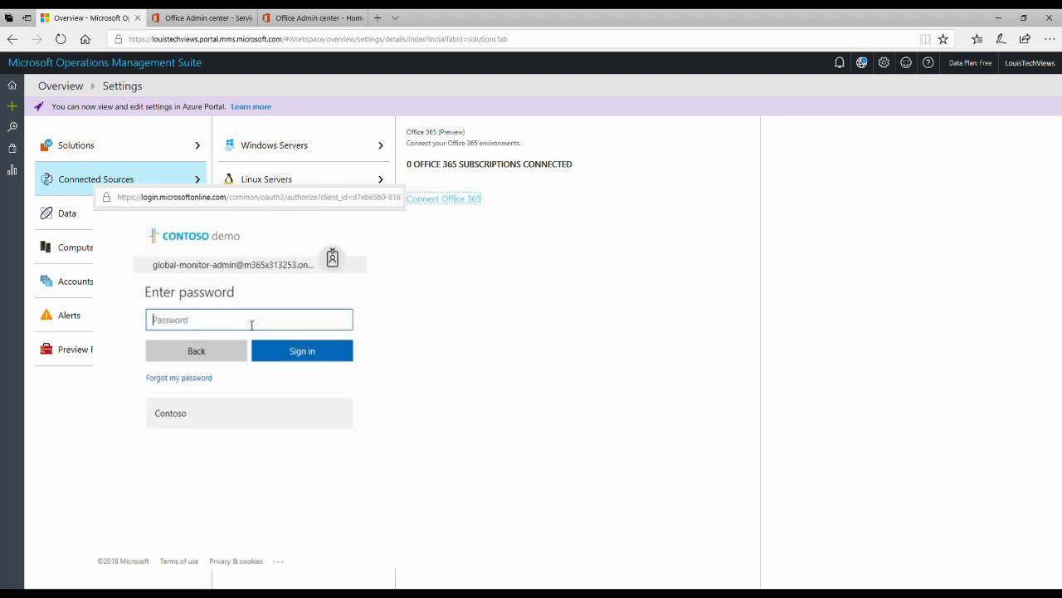
pyautogui.write('•••••••••••••••')
pyautogui.press('Return')
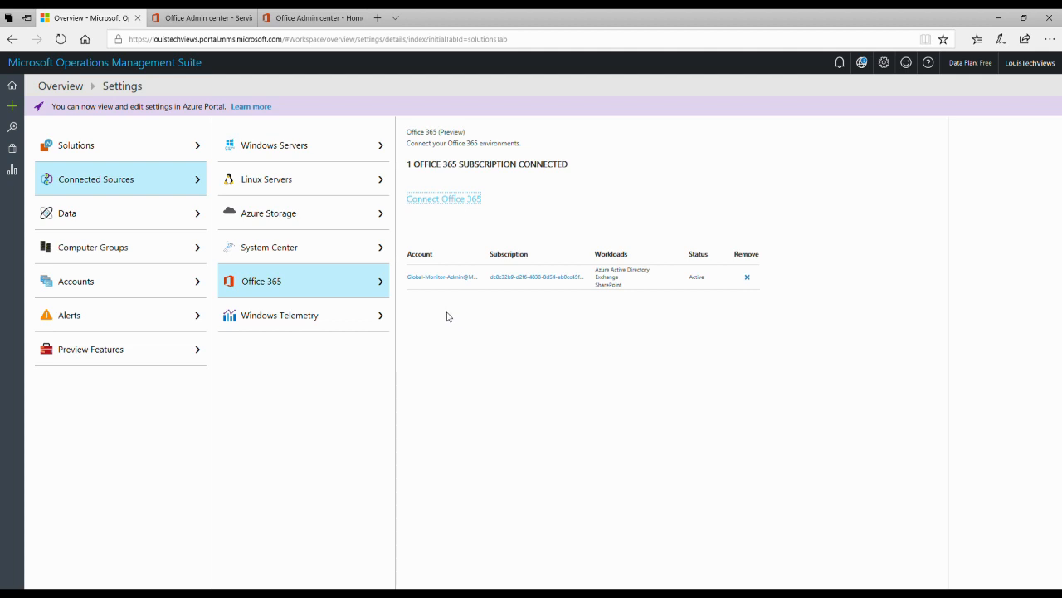
# Step: Go to the Overview dashboard to see the new Office 365 (Preview) tile with 4 total
pyautogui.click(13, 85)
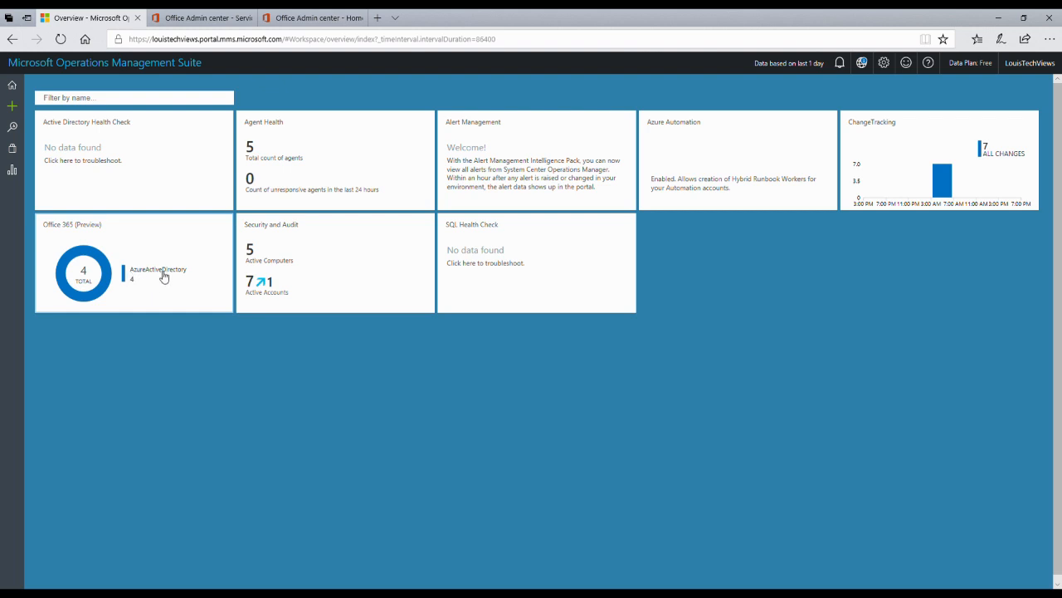
# Step: Open the Office 365 (Preview) tile to view its operations-per-user and Azure AD activity dashboard
pyautogui.click(97, 282)
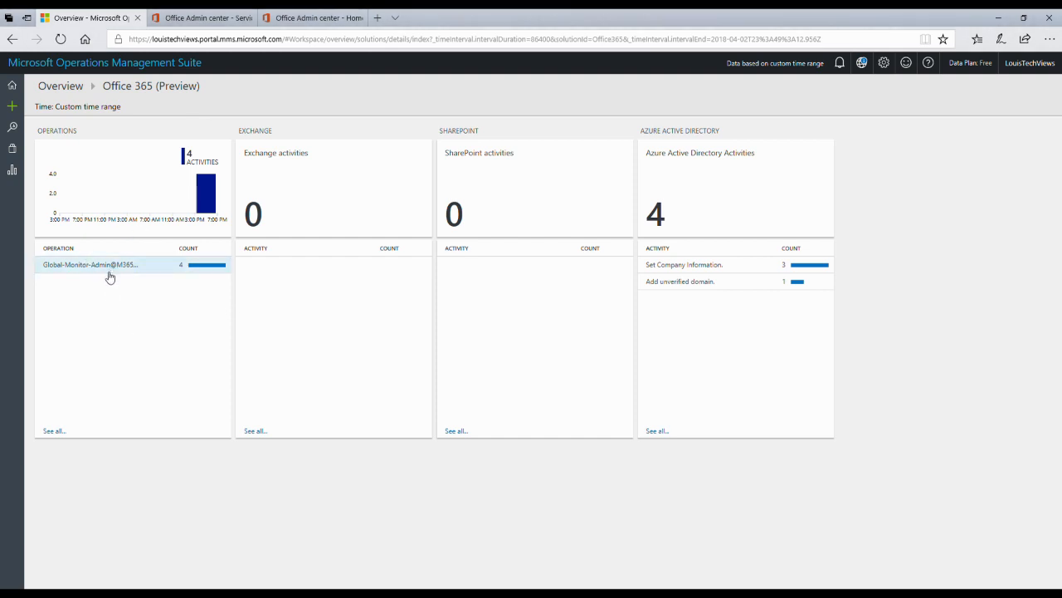
# Step: Search the logs for the admin user's operations and expand the first record's full details
pyautogui.click(75, 268)
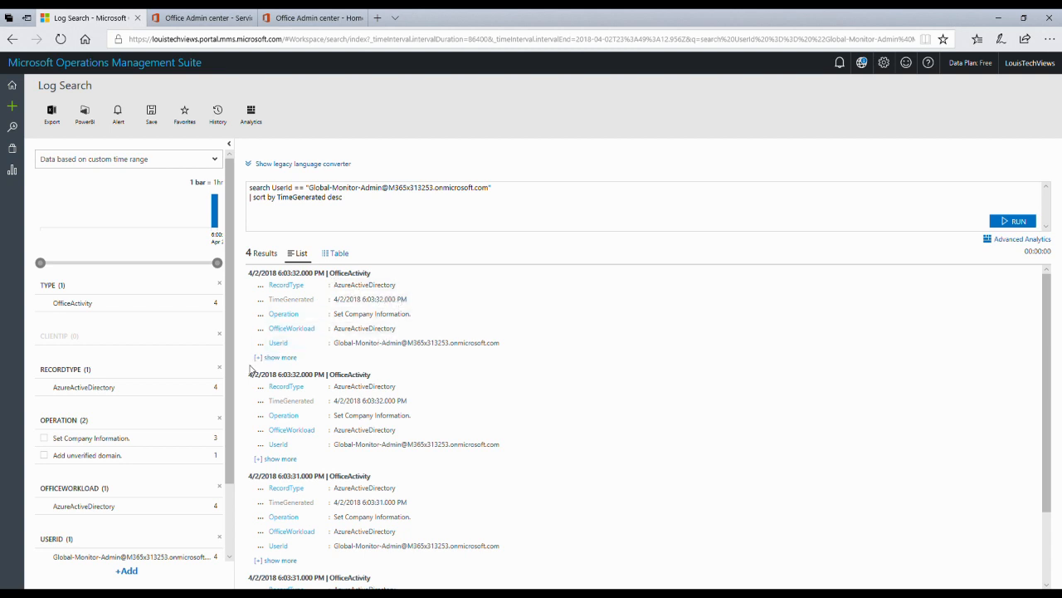
pyautogui.click(280, 358)
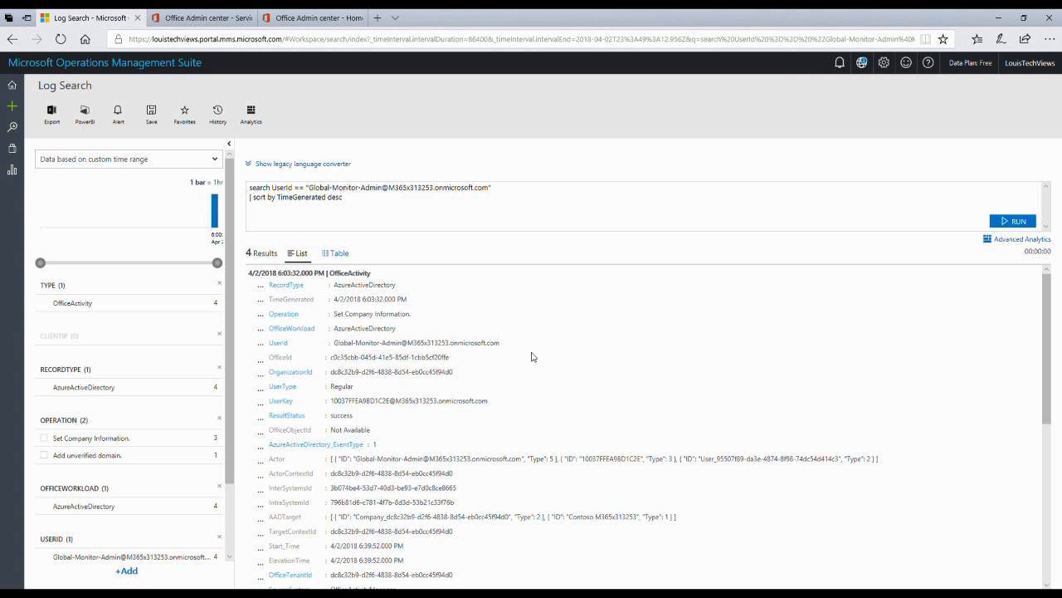
pyautogui.scroll(-3, 579, 365)
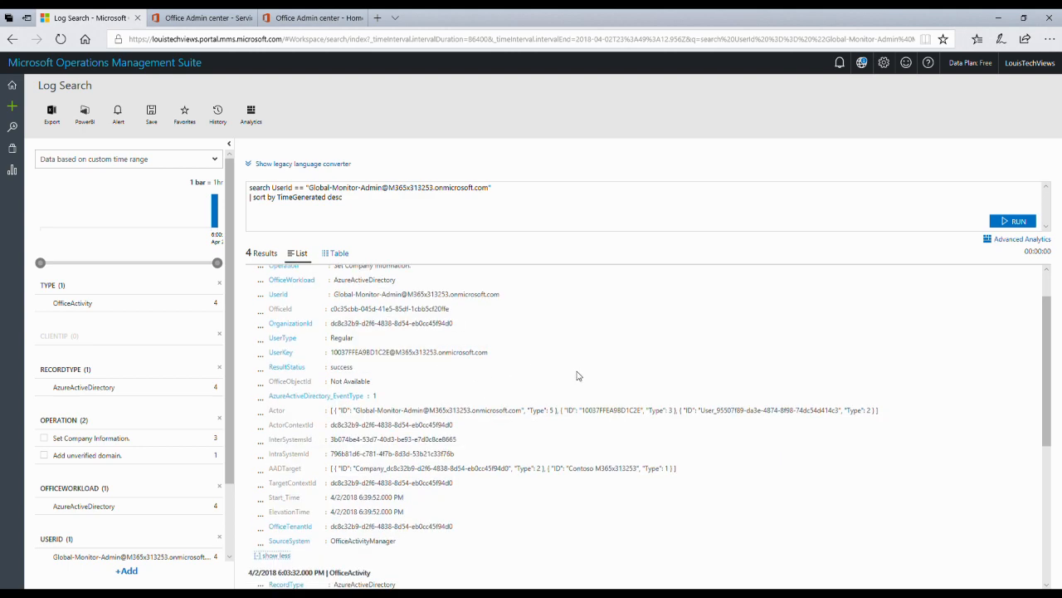
pyautogui.scroll(2, 579, 377)
pyautogui.scroll(-1, 531, 510)
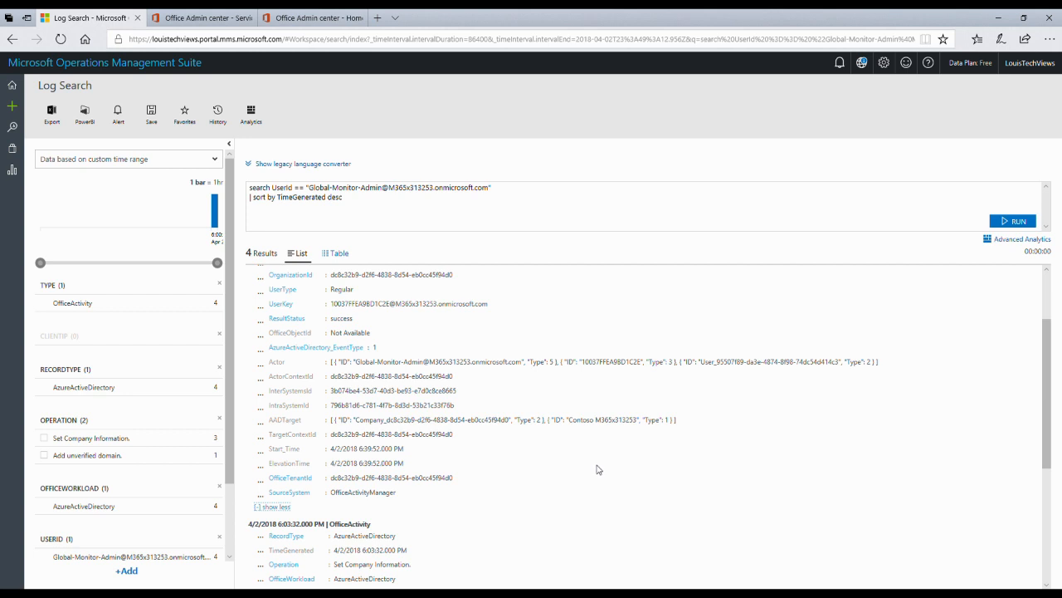
pyautogui.scroll(-1, 492, 463)
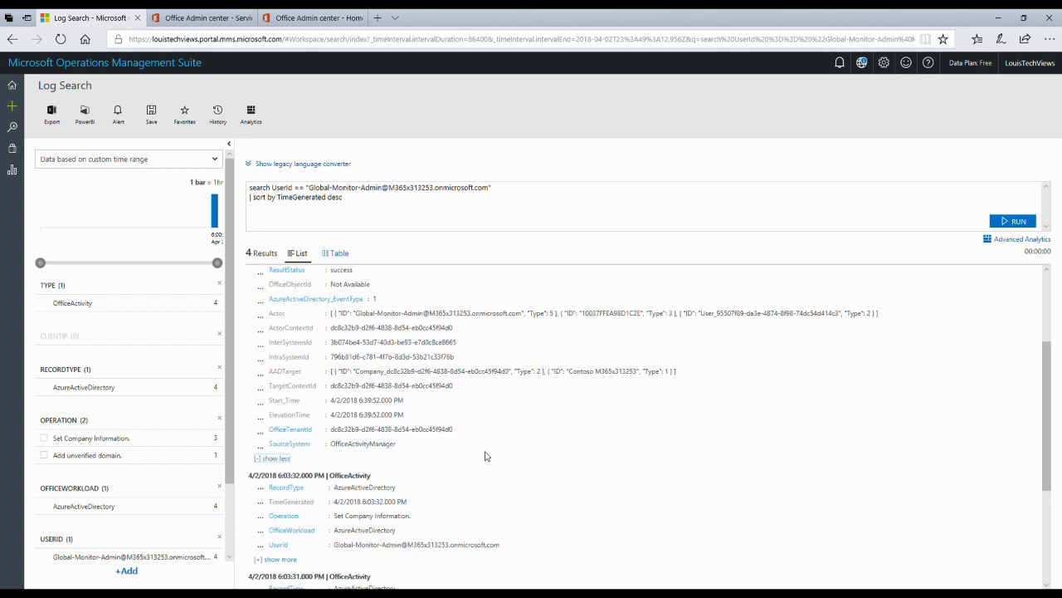
pyautogui.scroll(-2, 488, 419)
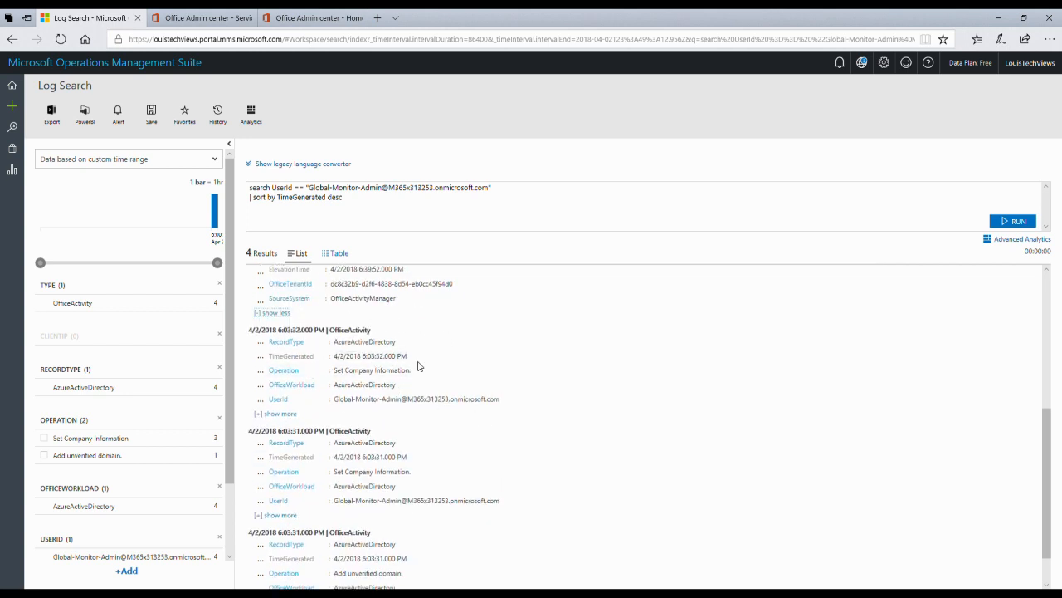
pyautogui.scroll(-1, 426, 387)
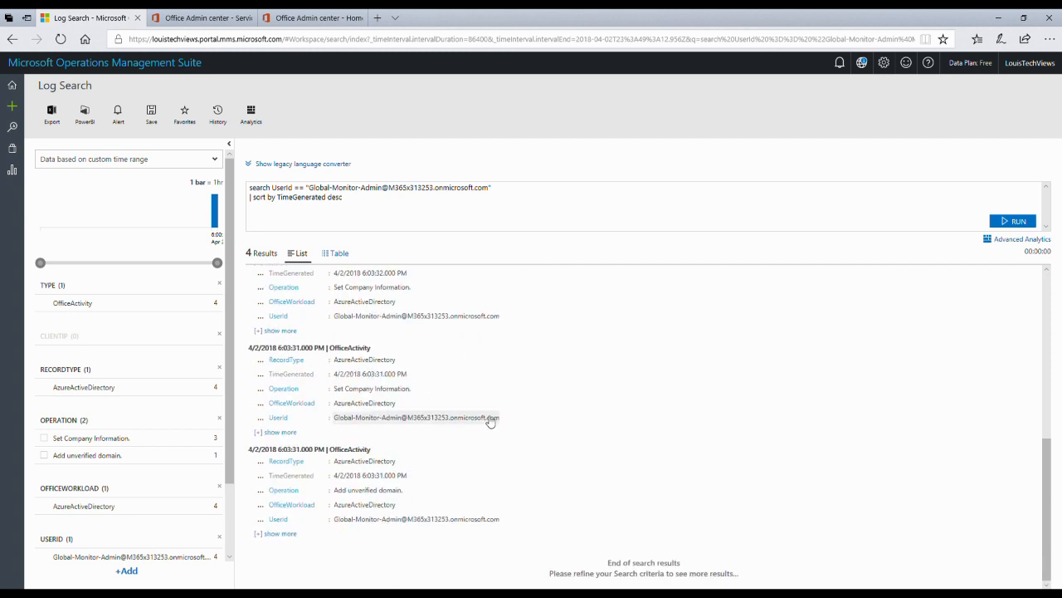
# Step: Expand the second record, read to the end of the search results, and return to the overview
pyautogui.click(279, 433)
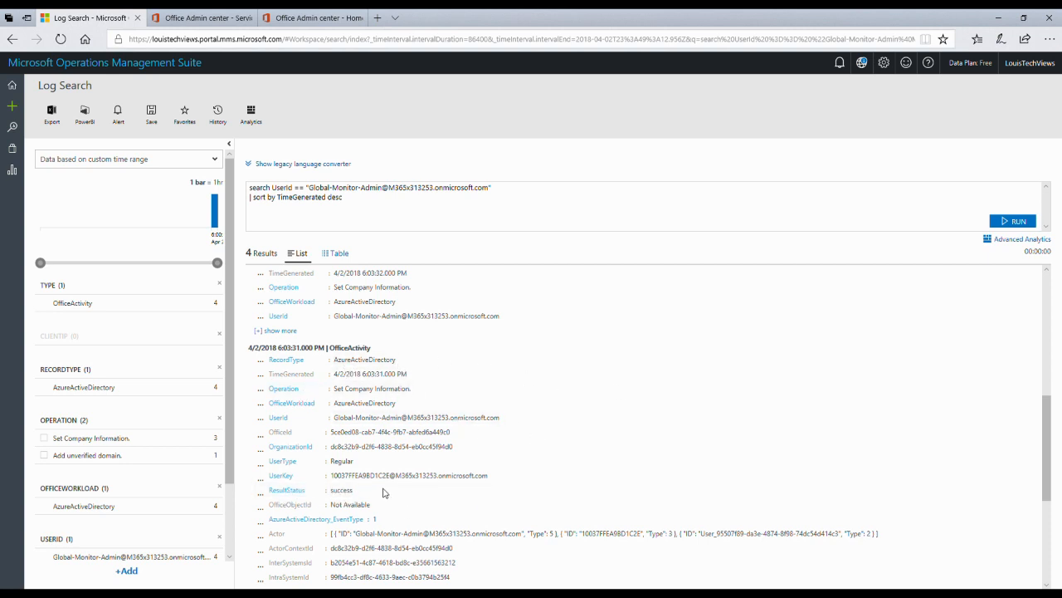
pyautogui.scroll(-4, 554, 436)
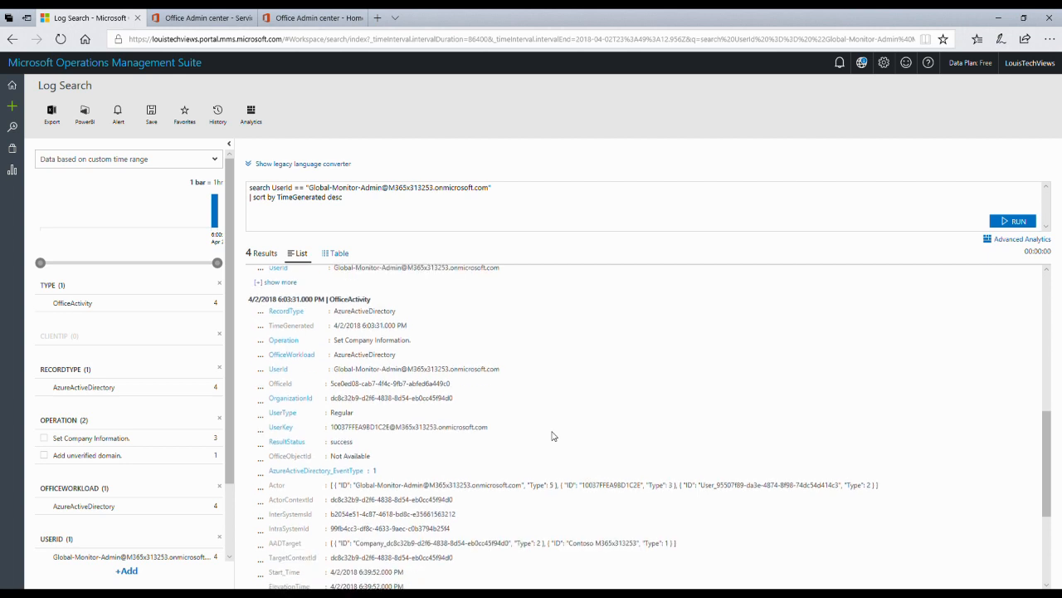
pyautogui.scroll(-1, 553, 436)
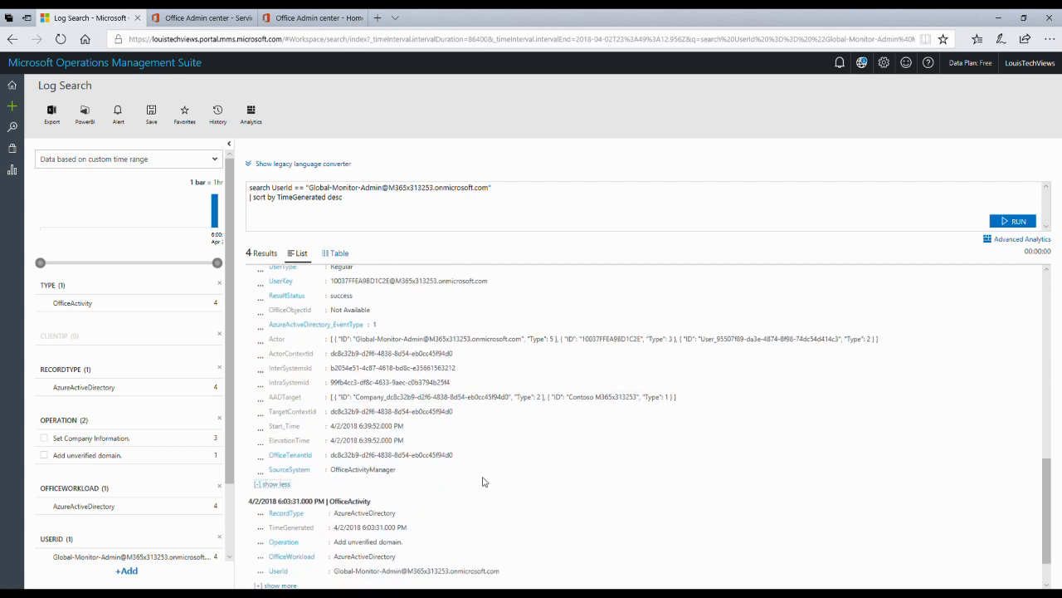
pyautogui.scroll(-1, 486, 481)
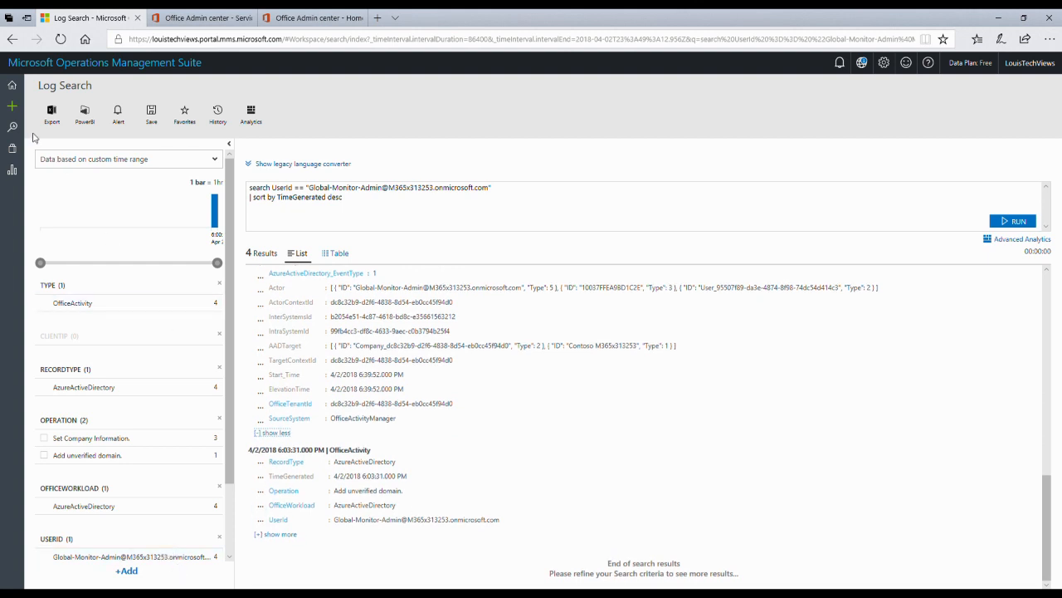
pyautogui.click(22, 93)
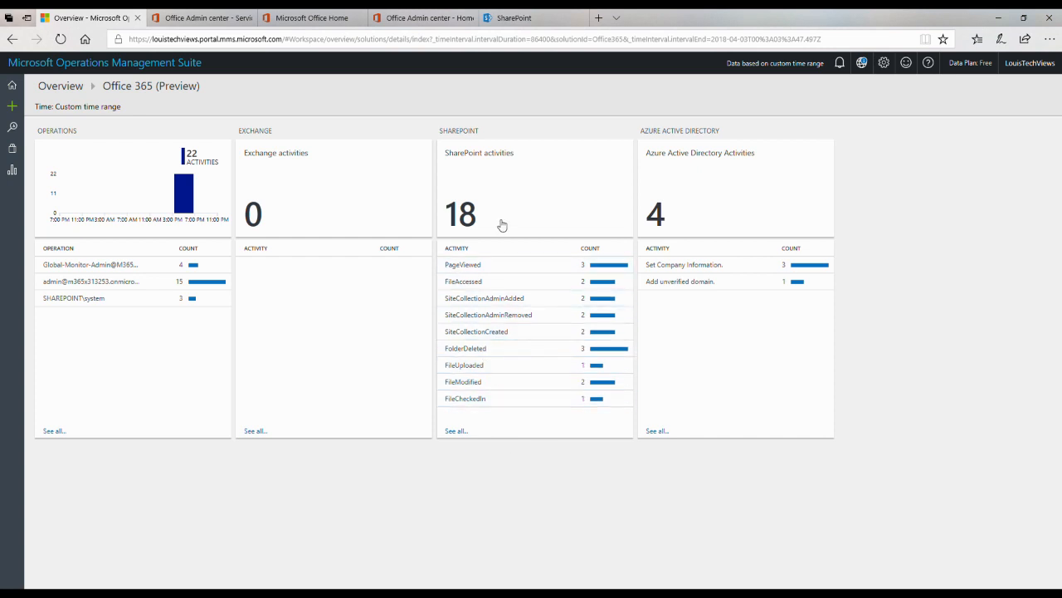
# Step: List the SharePoint PageViewed log records and expand the first record's full details
pyautogui.click(462, 269)
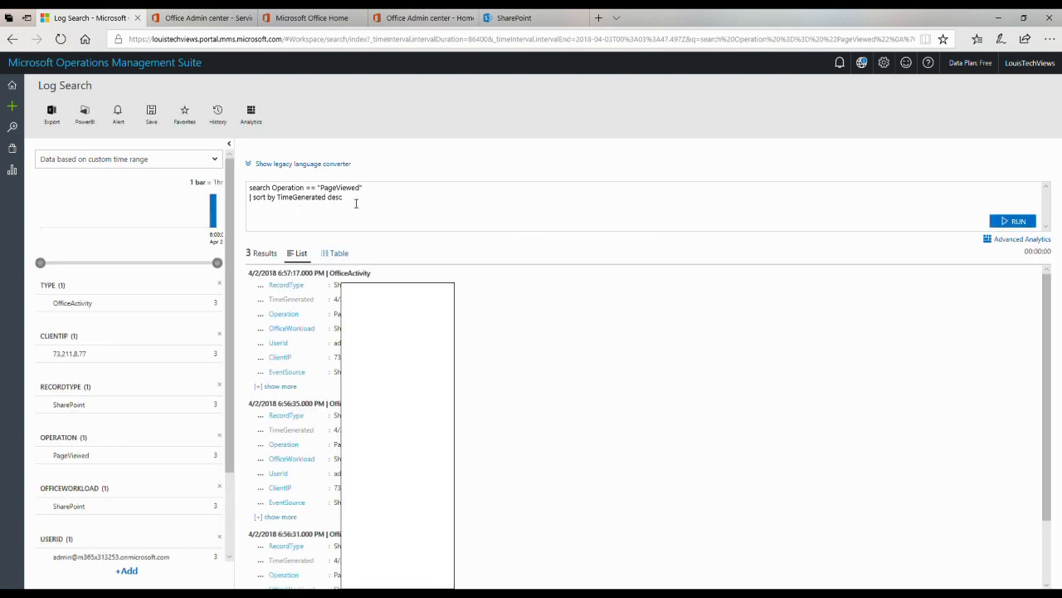
pyautogui.moveTo(356, 204); pyautogui.dragTo(240, 188)
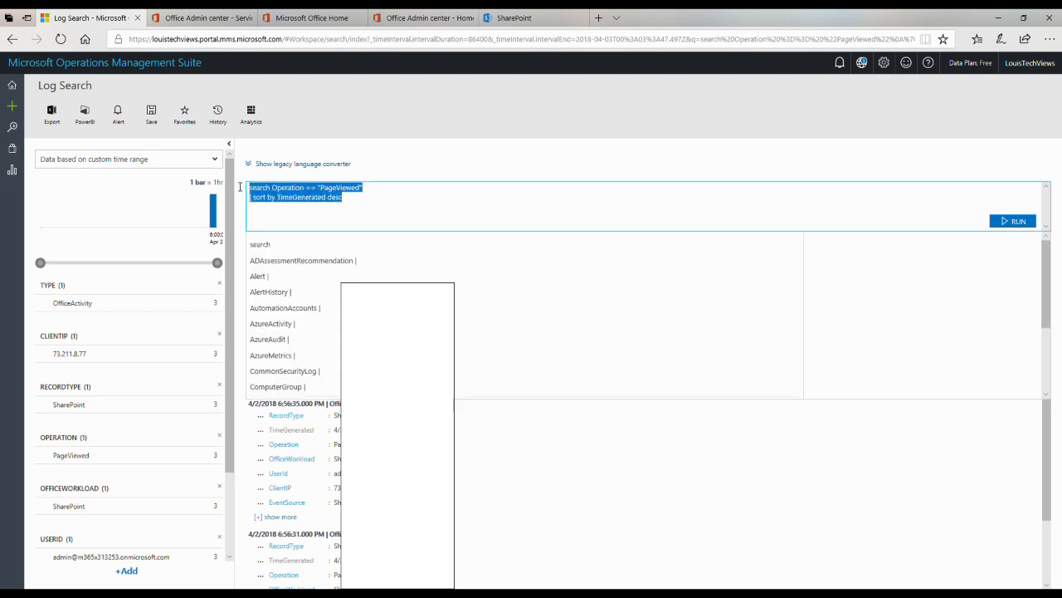
pyautogui.click(382, 173)
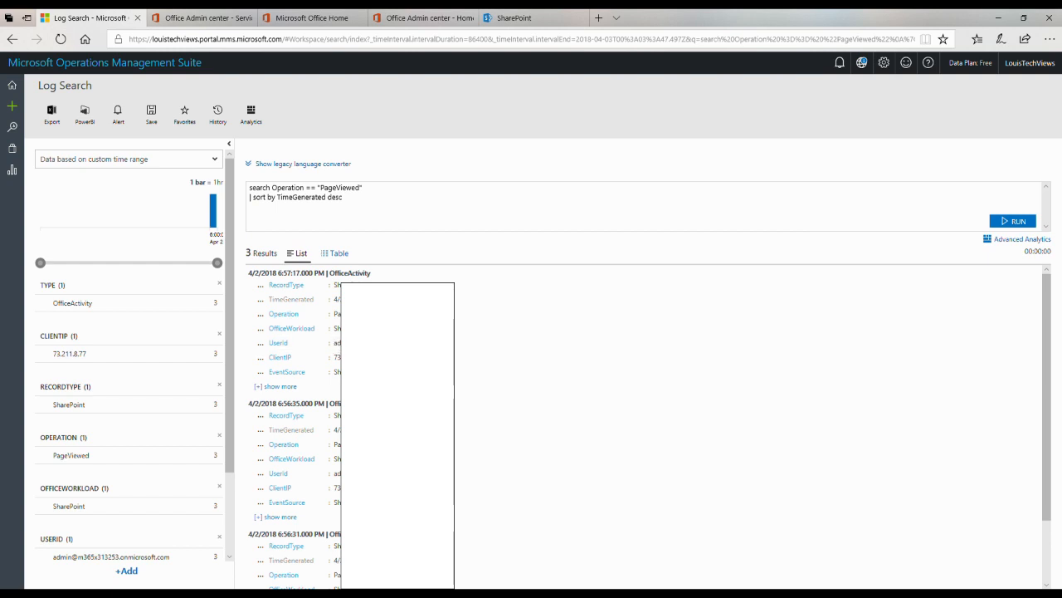
pyautogui.click(273, 387)
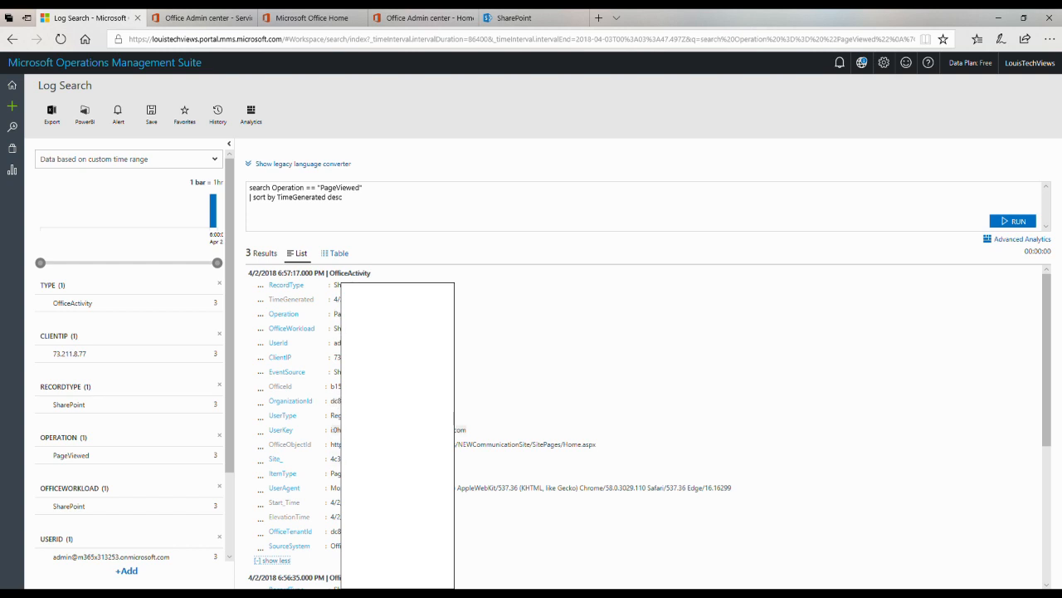
pyautogui.scroll(-1, 645, 425)
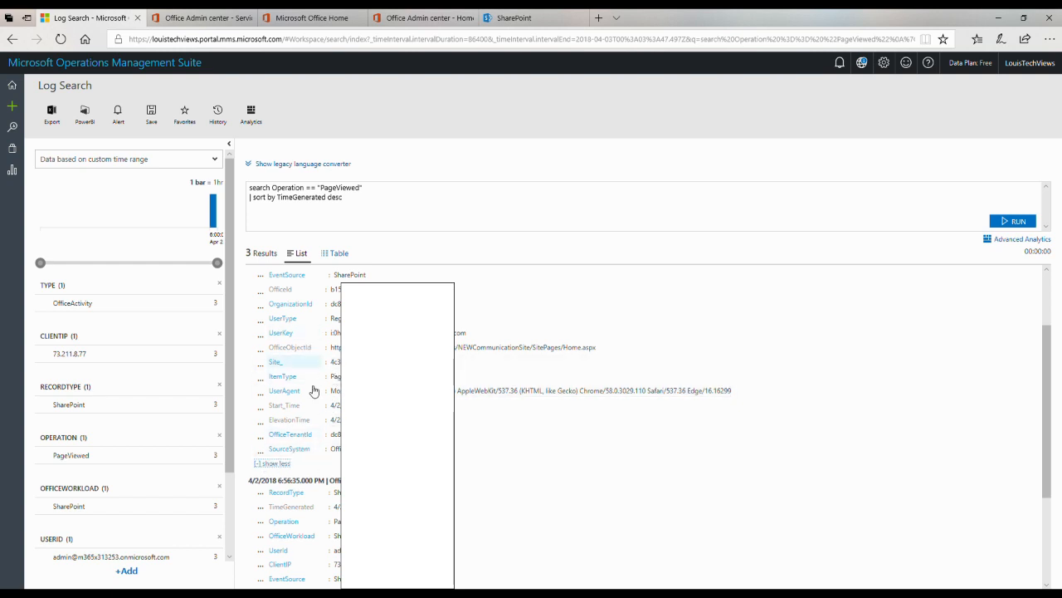
pyautogui.scroll(-1, 334, 374)
pyautogui.scroll(-1, 639, 423)
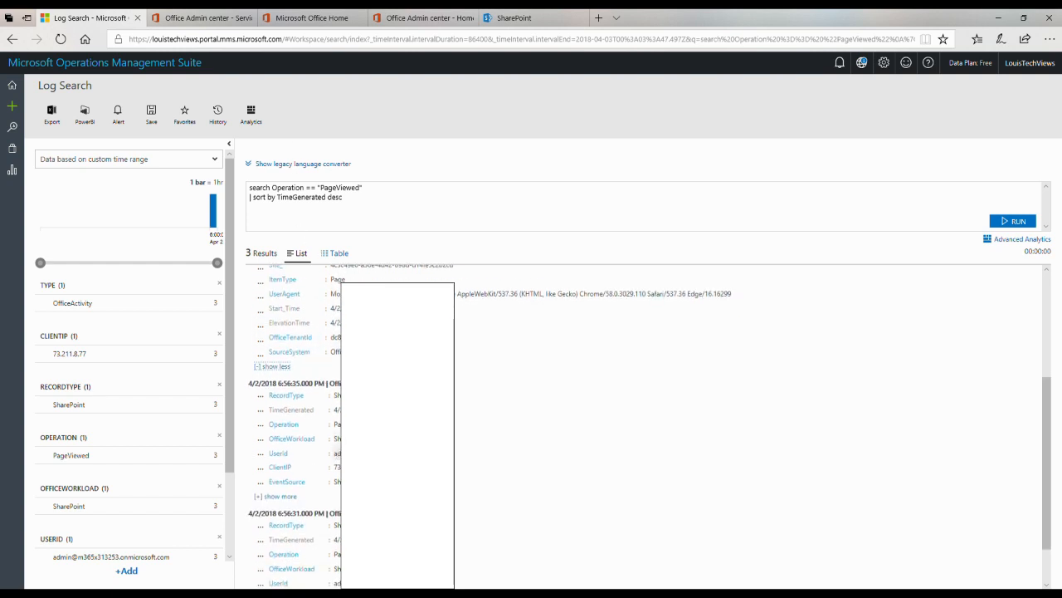
# Step: Expand and read through the second PageViewed record's details
pyautogui.click(262, 498)
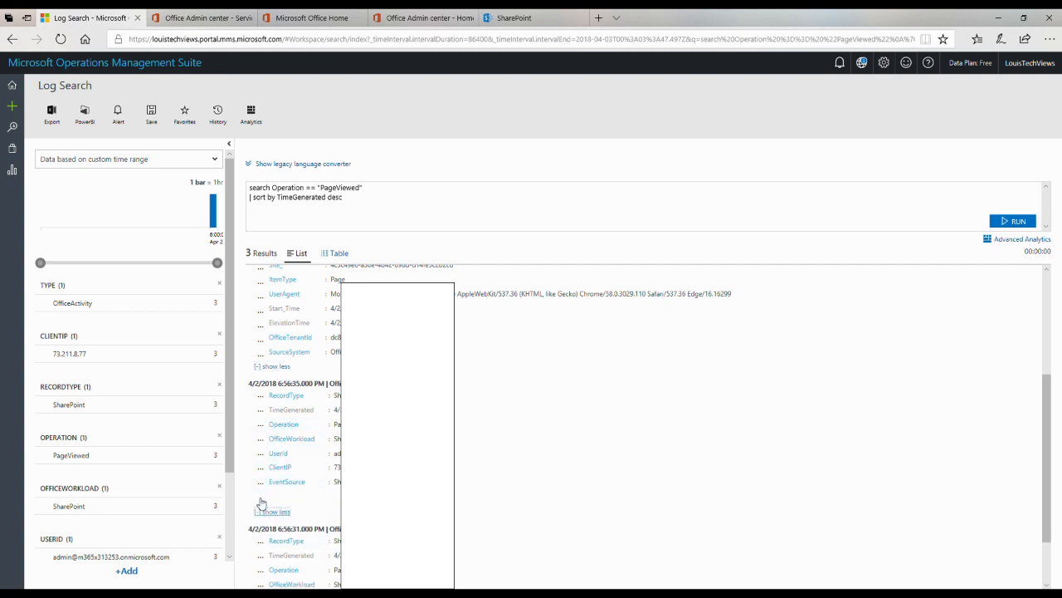
pyautogui.scroll(-3, 262, 504)
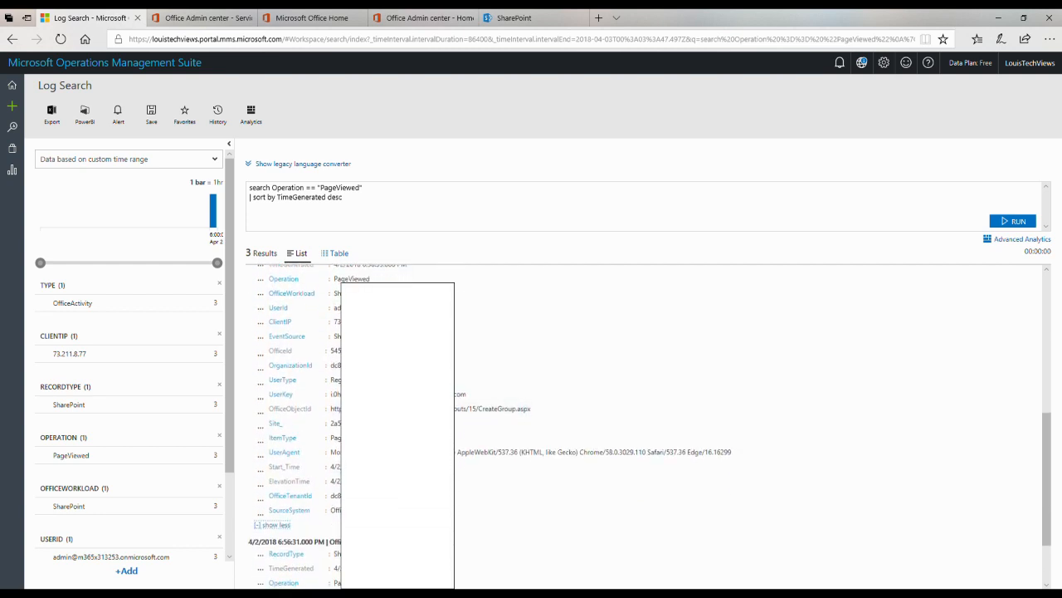
pyautogui.scroll(-1, 487, 395)
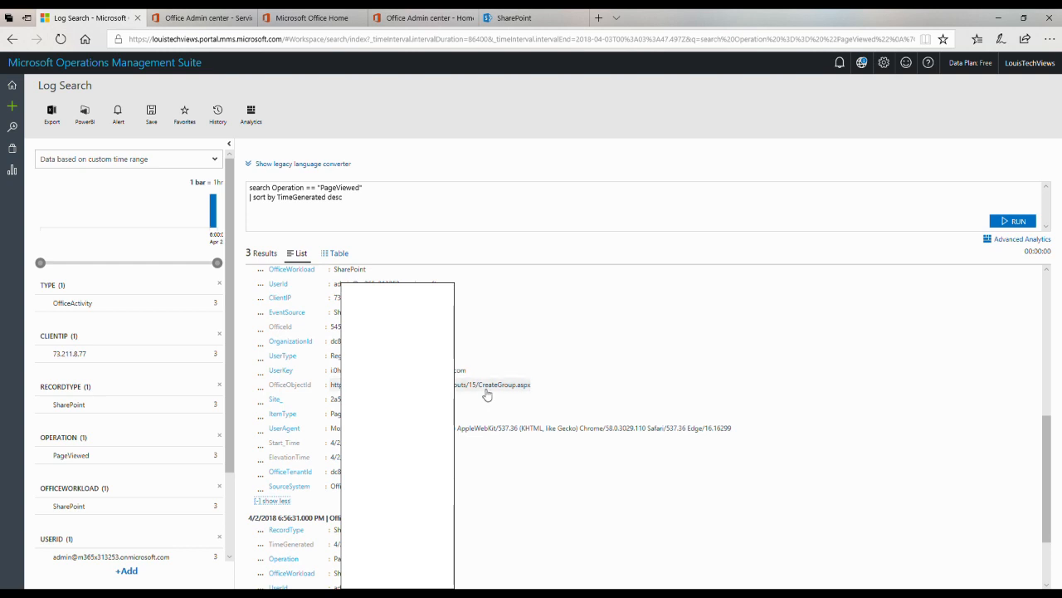
pyautogui.scroll(-2, 537, 530)
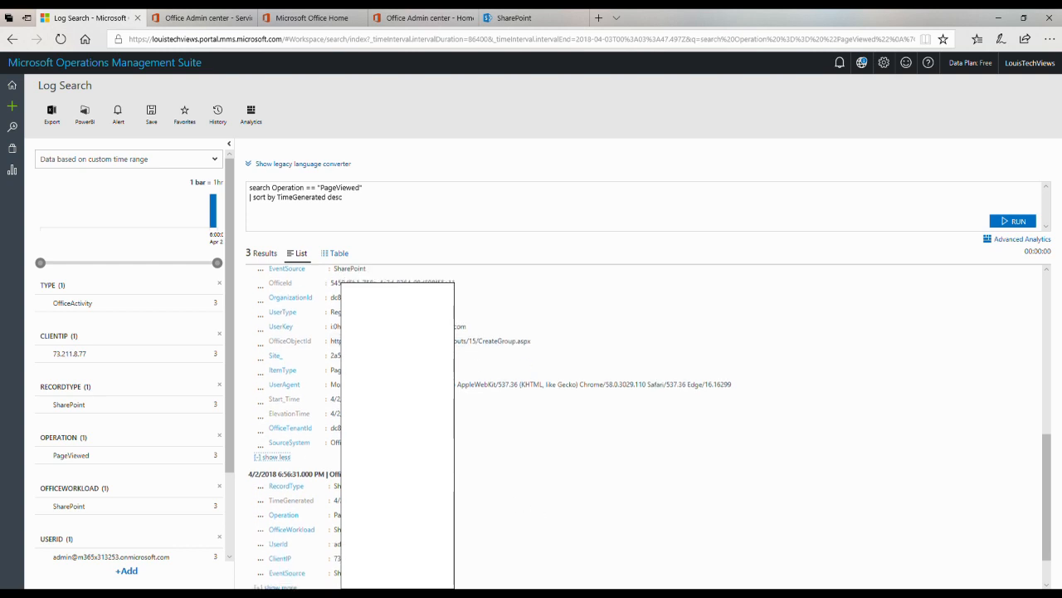
# Step: Expand and read the third PageViewed record, then go back to the Office 365 overview
pyautogui.click(269, 535)
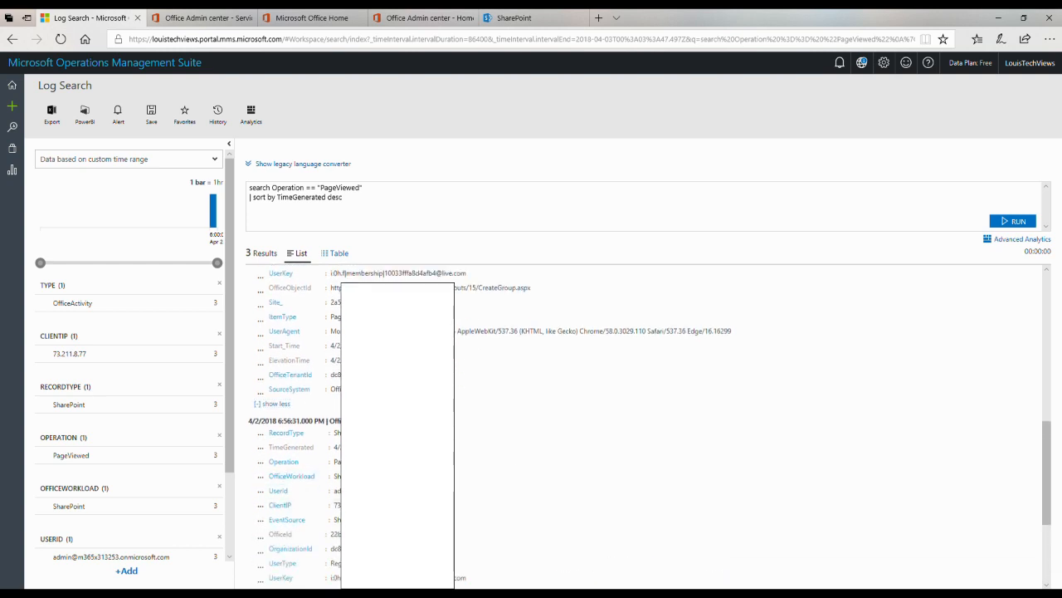
pyautogui.scroll(-2, 269, 540)
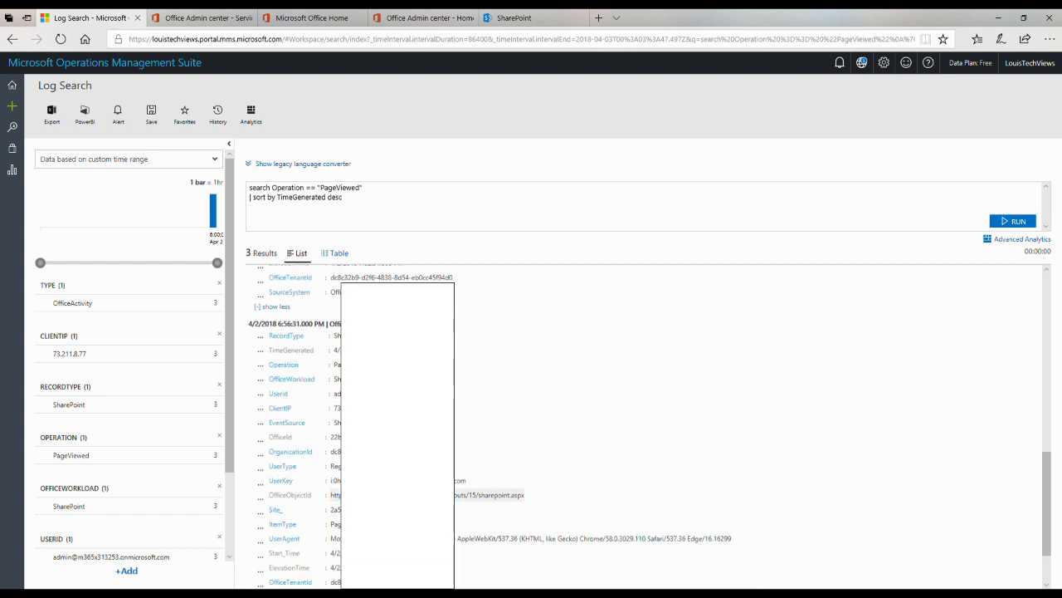
pyautogui.scroll(-2, 465, 503)
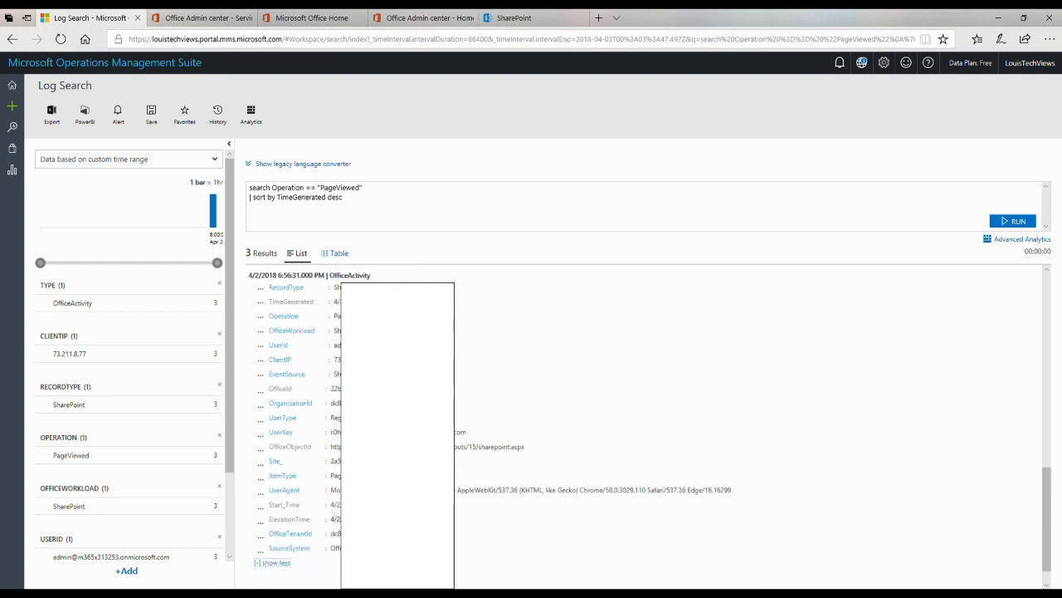
pyautogui.scroll(2, 465, 502)
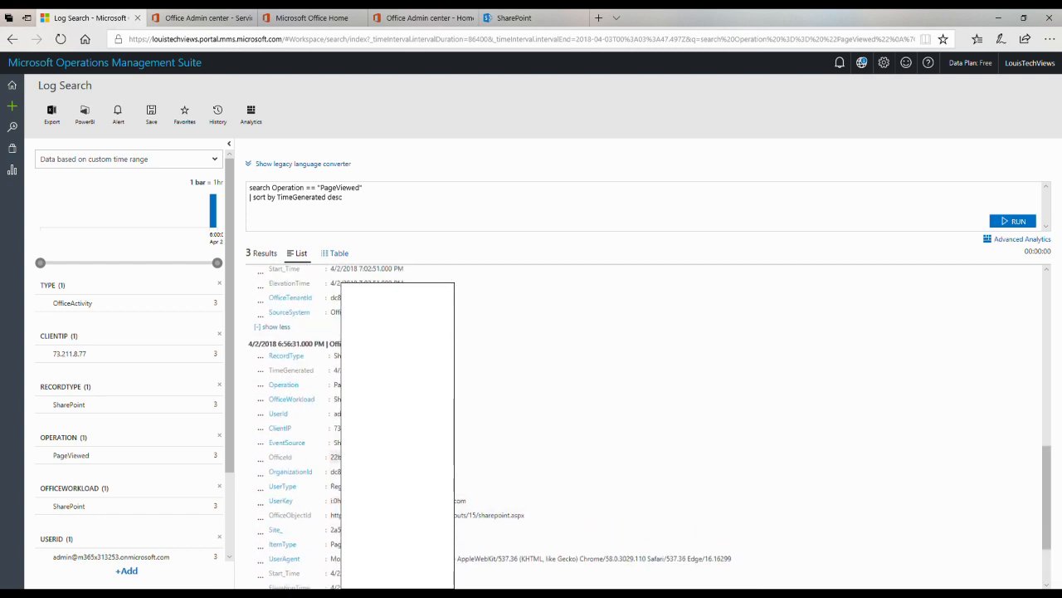
pyautogui.scroll(8, 647, 423)
pyautogui.scroll(2, 647, 423)
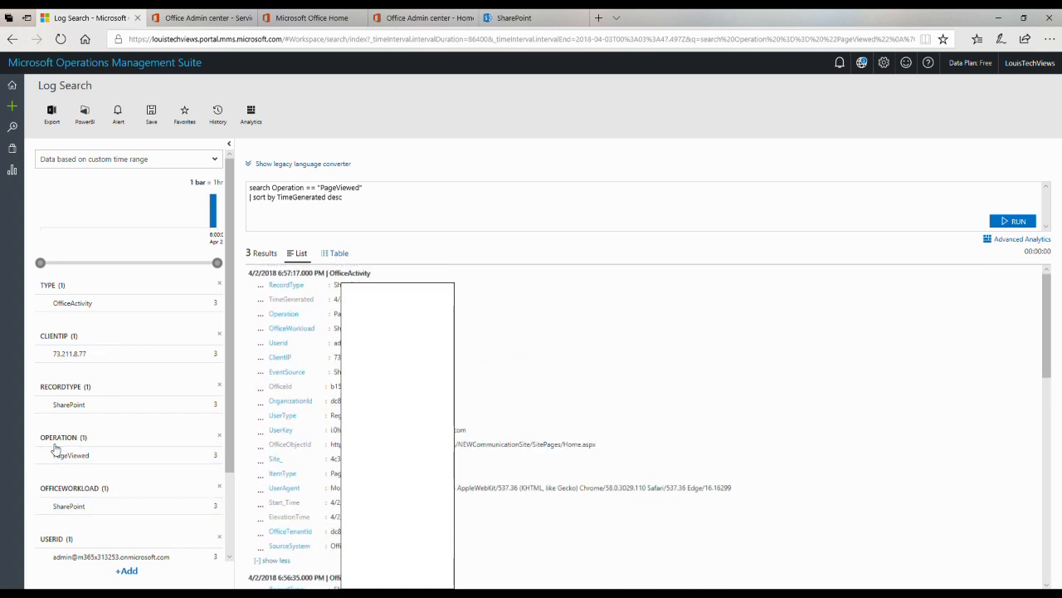
pyautogui.scroll(-2, 477, 455)
pyautogui.scroll(-2, 477, 455)
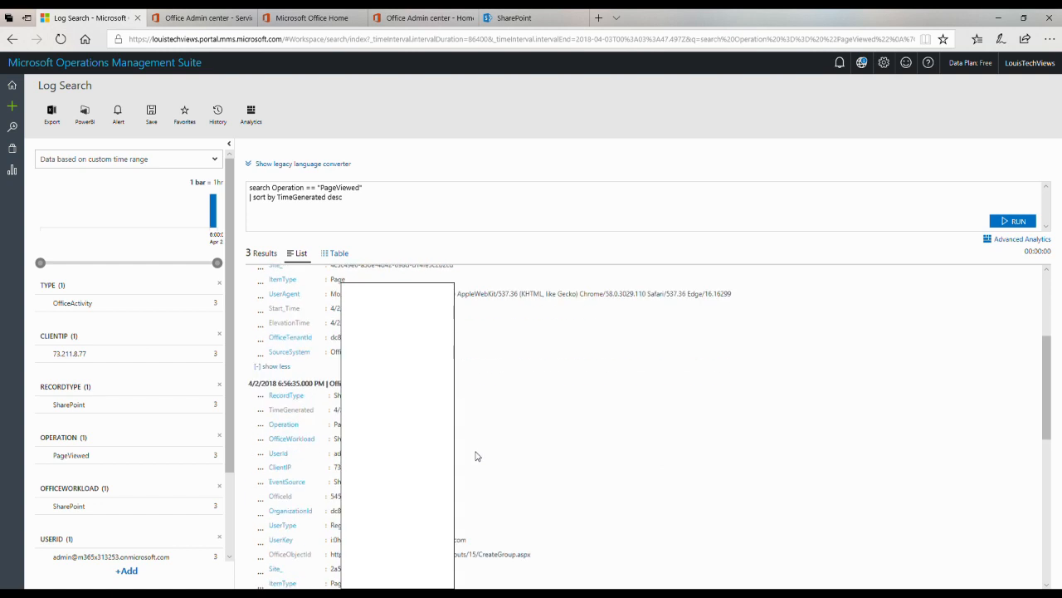
pyautogui.scroll(-3, 477, 456)
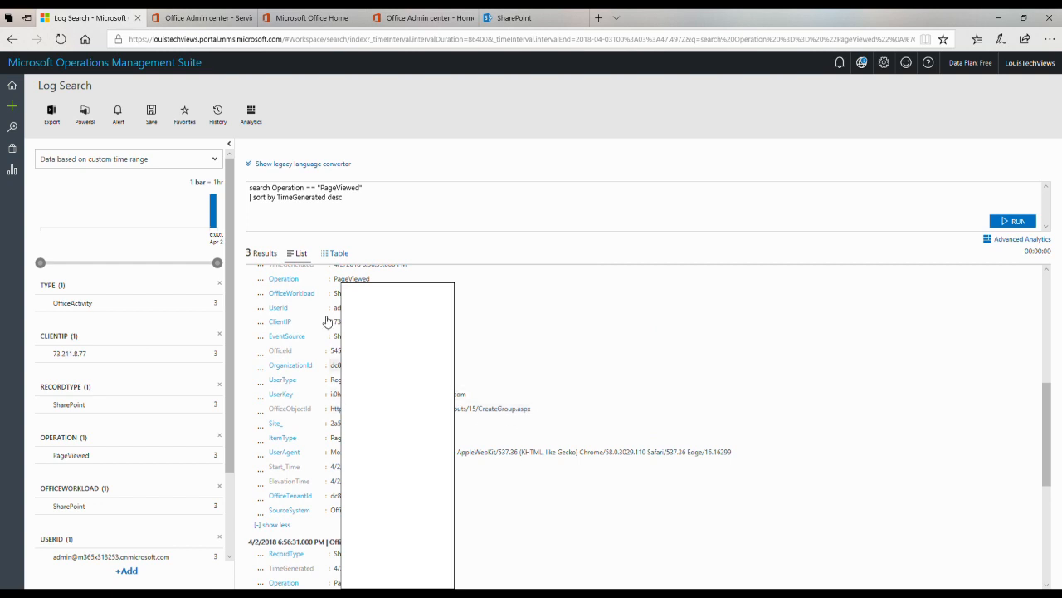
pyautogui.click(13, 39)
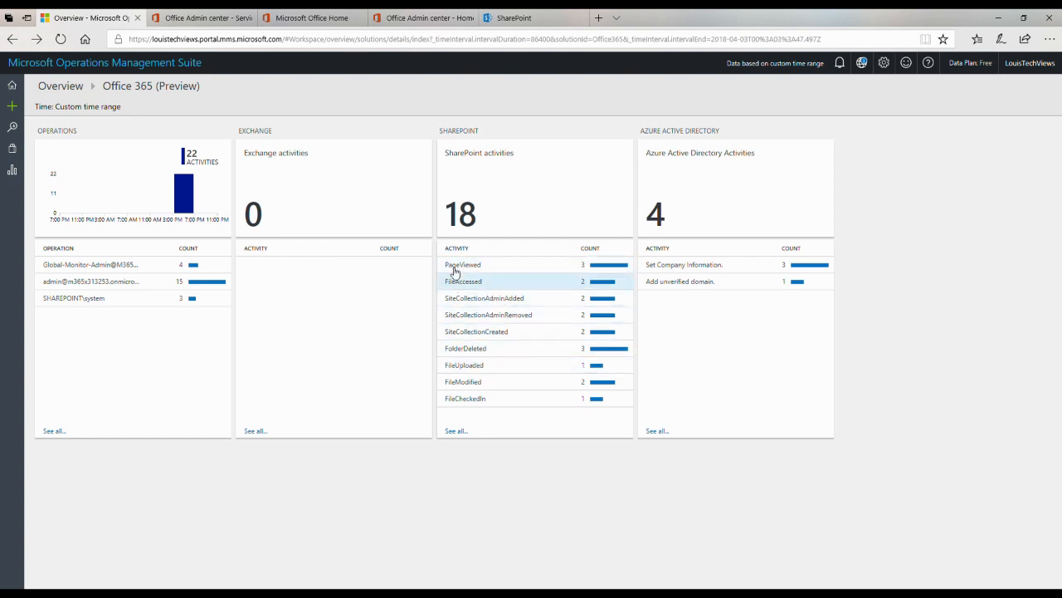
# Step: Open Log Search for SharePoint FileUploaded and expand its single record to show every field
pyautogui.click(466, 371)
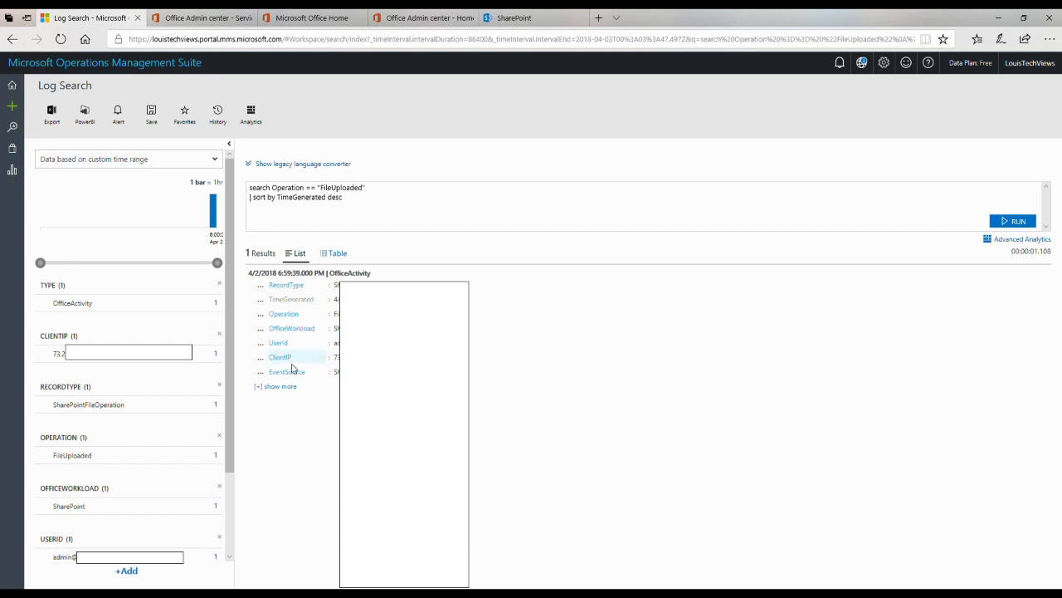
pyautogui.click(281, 387)
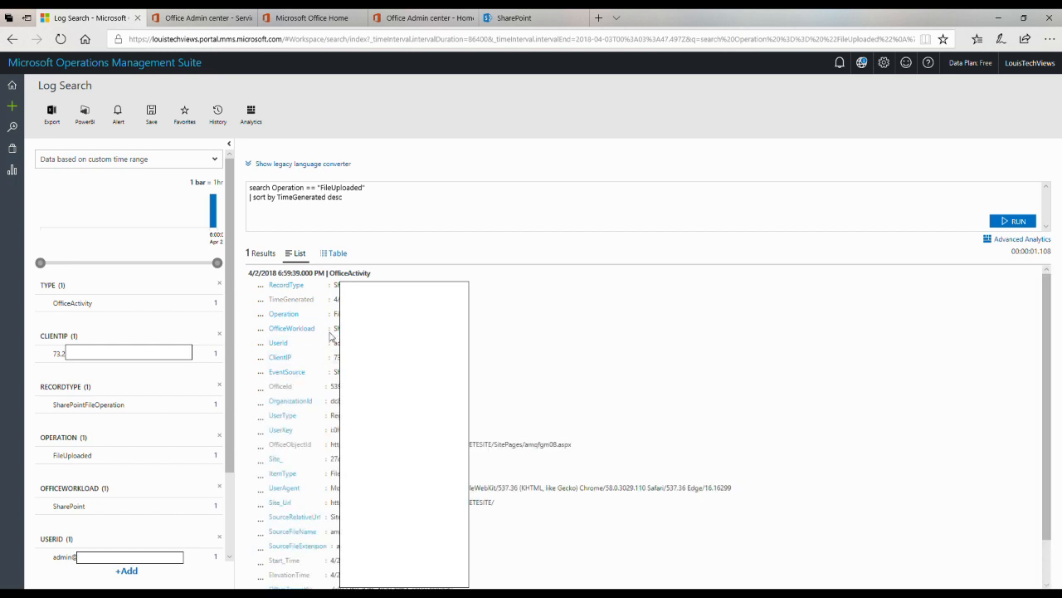
pyautogui.scroll(-1, 301, 336)
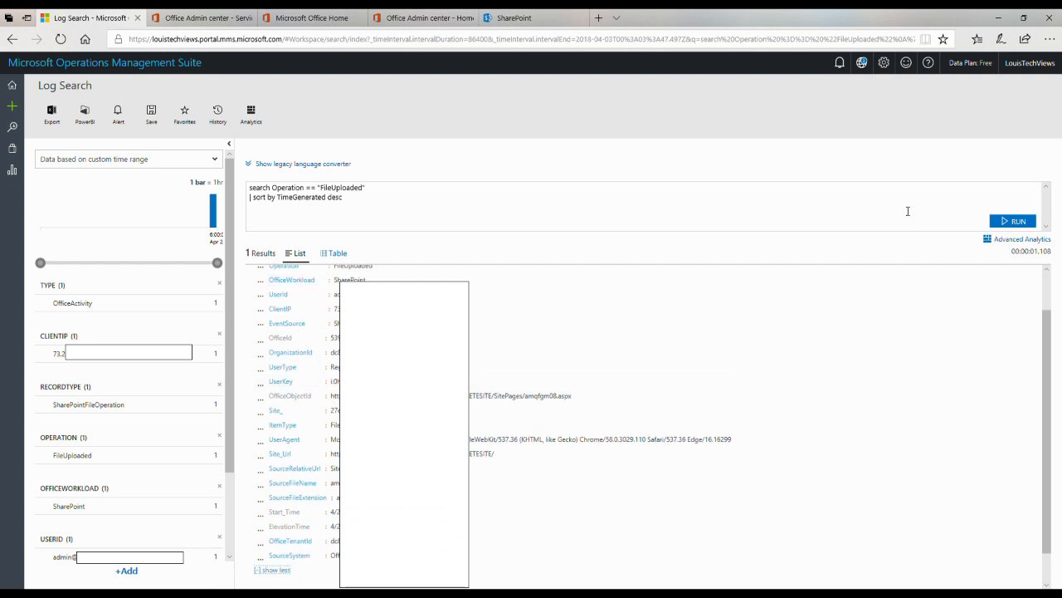
pyautogui.scroll(-1, 643, 415)
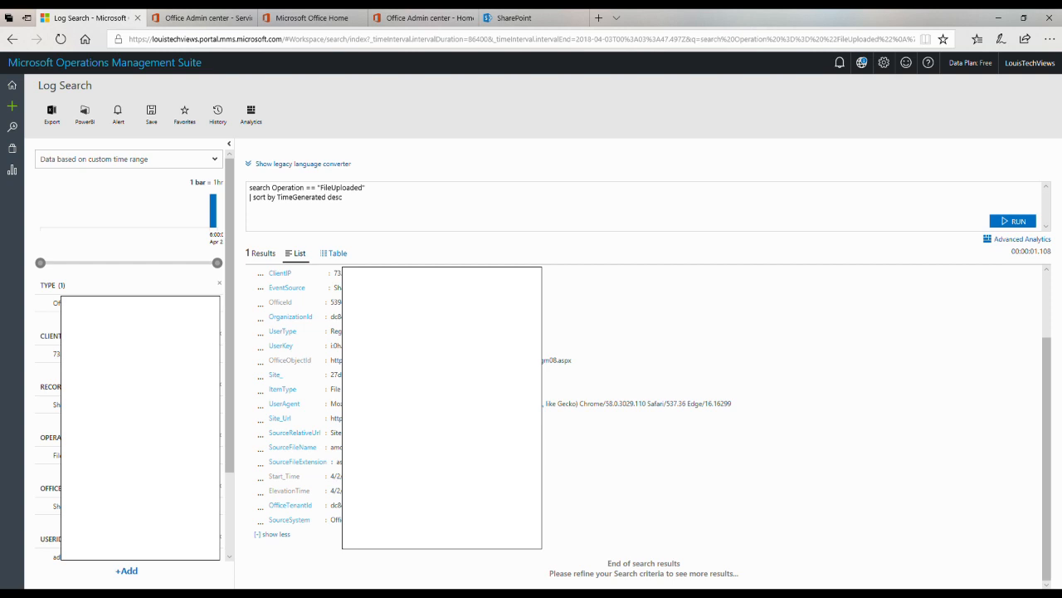
# Step: Review the FileUploaded result in Table view across all columns, then go back to the overview
pyautogui.click(334, 256)
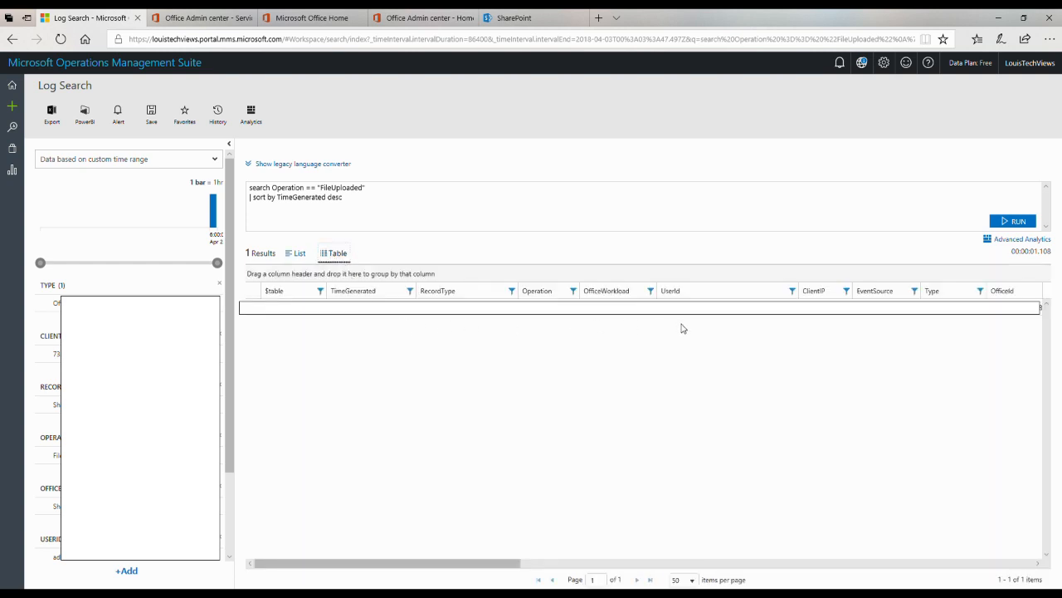
pyautogui.moveTo(432, 563); pyautogui.dragTo(998, 532)
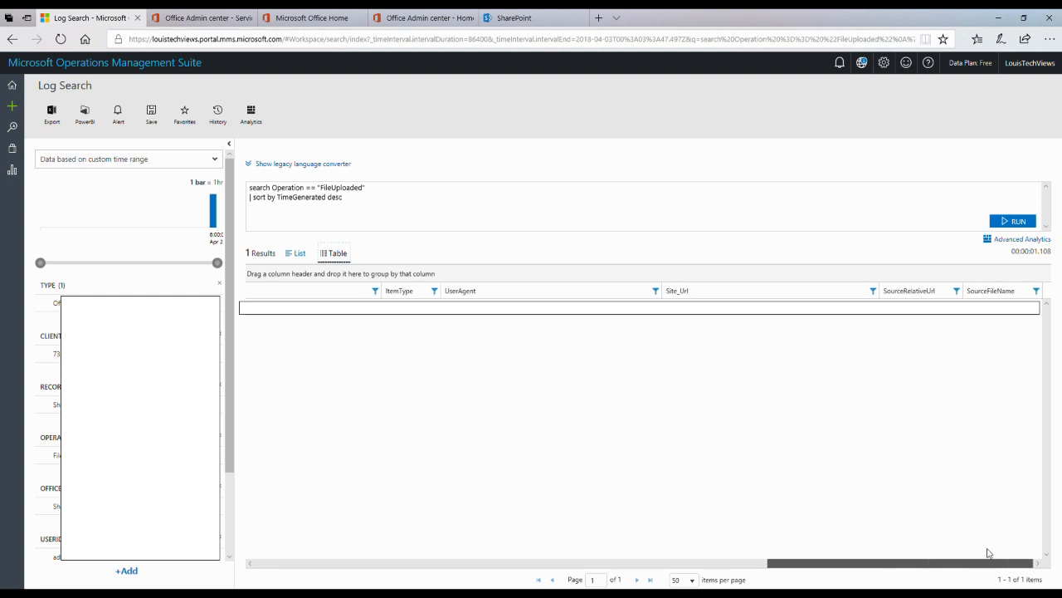
pyautogui.moveTo(902, 563); pyautogui.dragTo(349, 552)
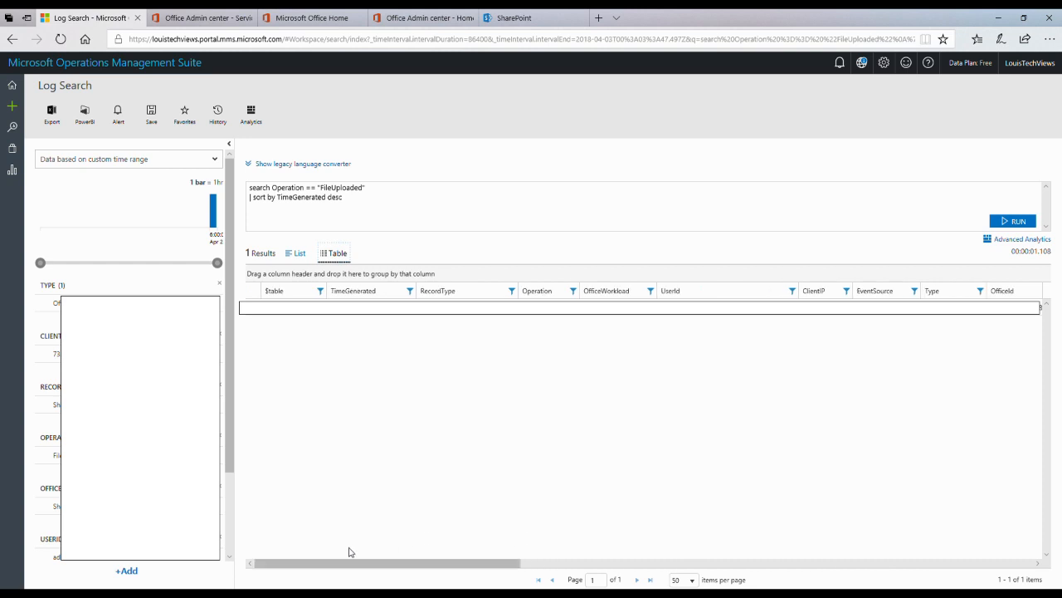
pyautogui.click(12, 39)
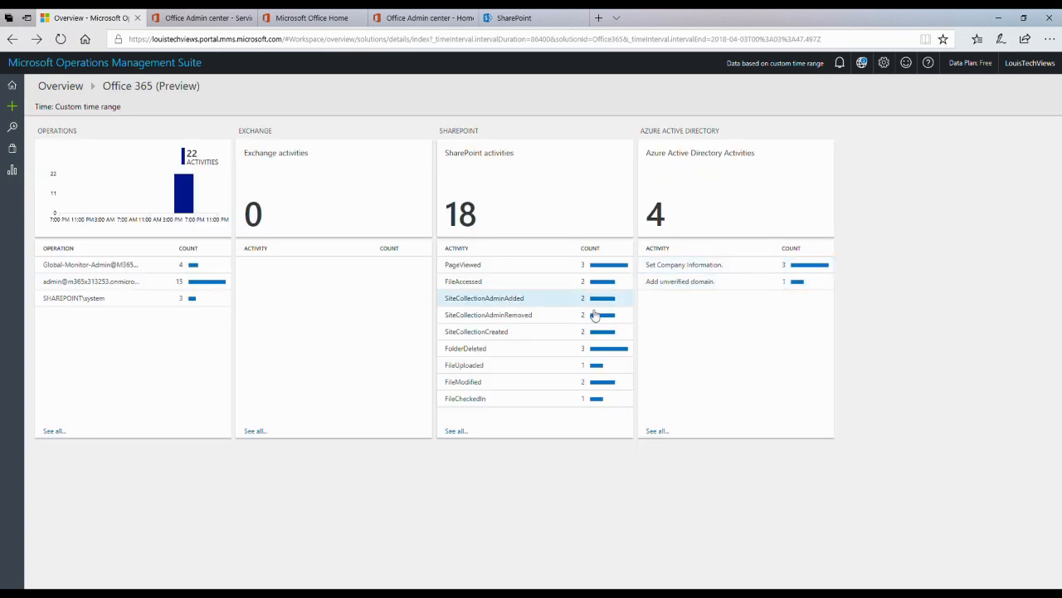
# Step: List all SharePoint activities, narrow them to FileCheckedIn, and show the record's full details
pyautogui.click(456, 432)
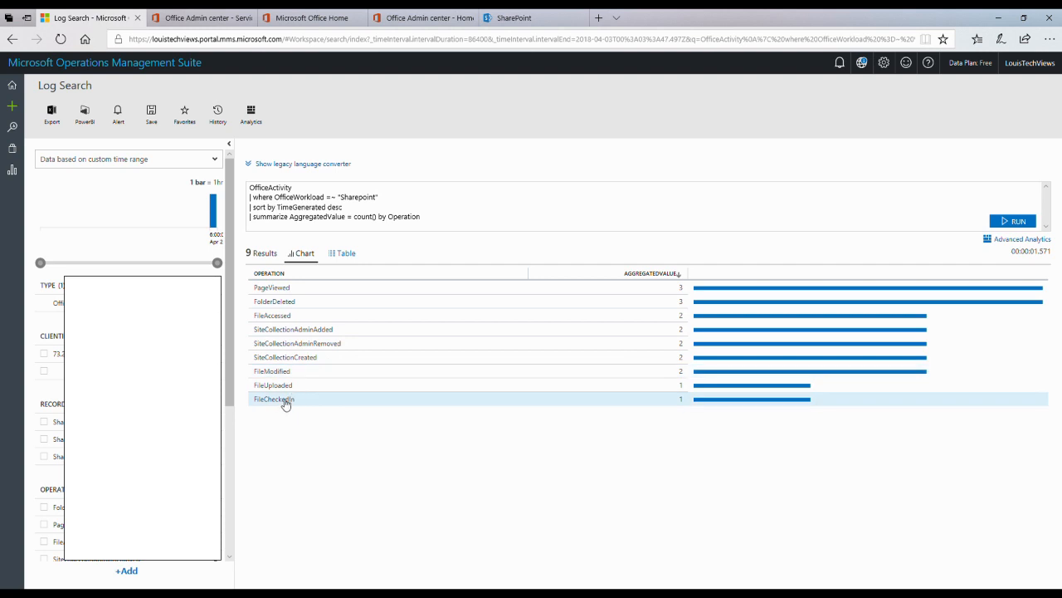
pyautogui.click(281, 401)
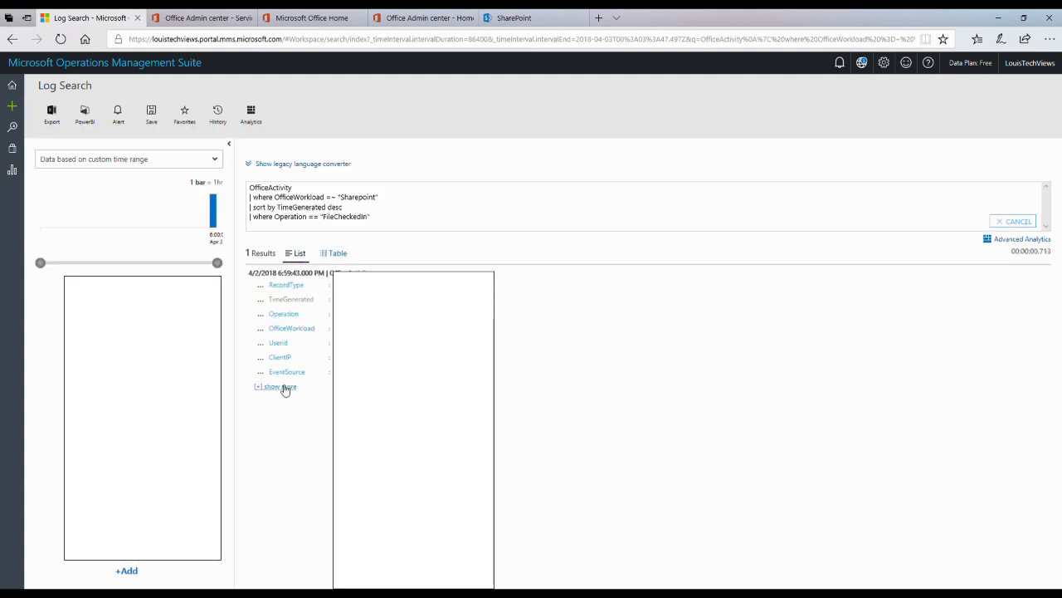
pyautogui.click(283, 387)
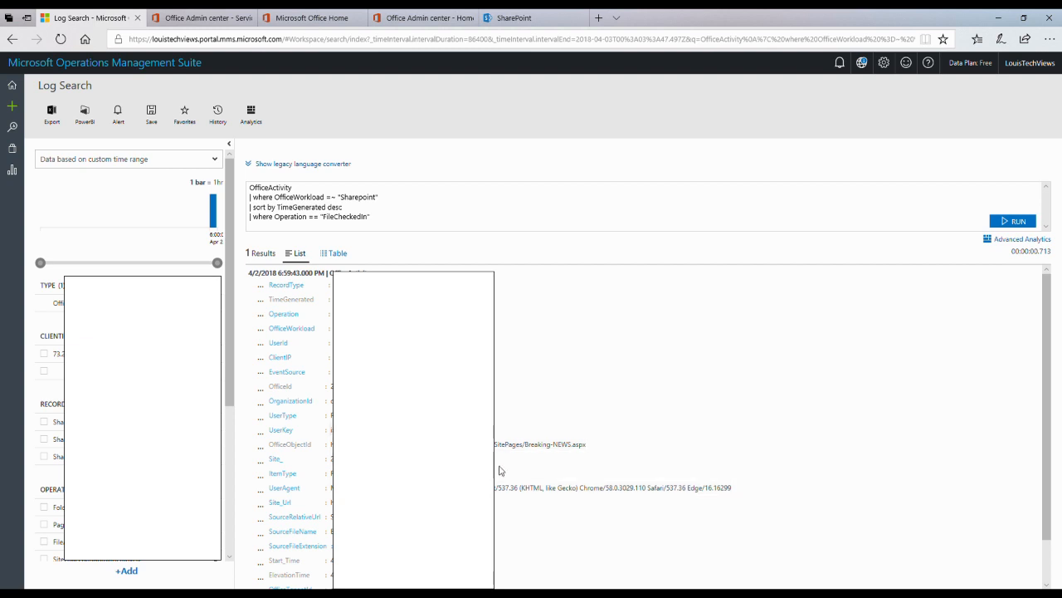
# Step: Expand the OPERATION filter values and tick the SharePoint system user under USERID
pyautogui.scroll(-1, 498, 468)
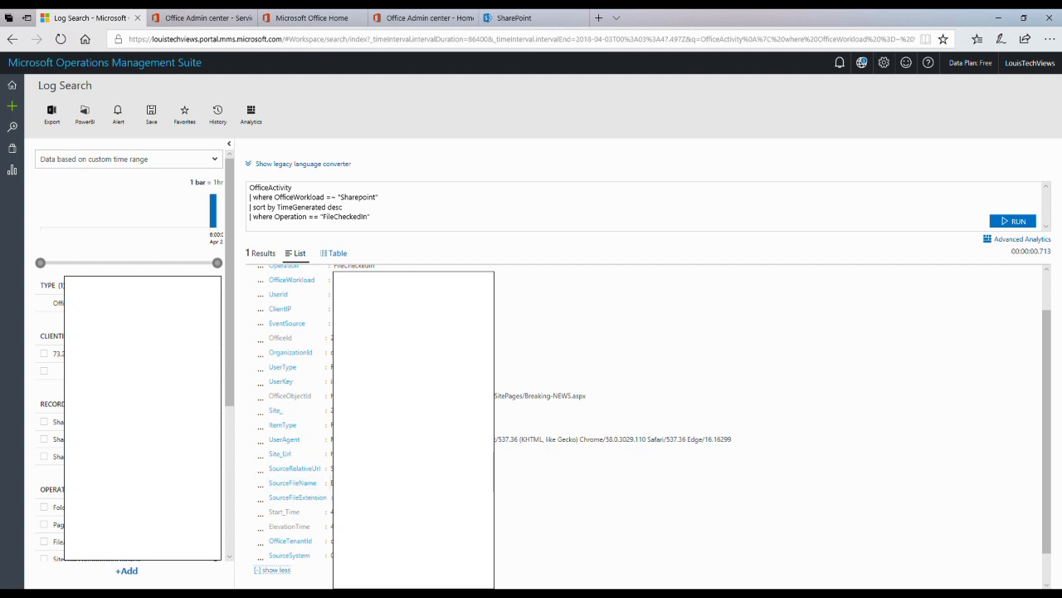
pyautogui.scroll(-1, 648, 423)
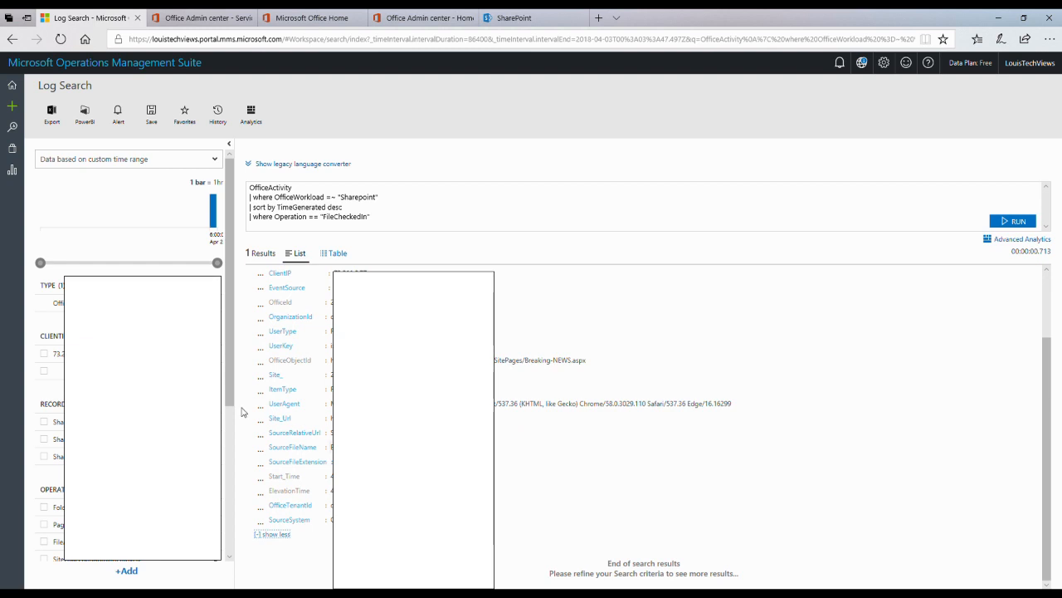
pyautogui.scroll(-3, 50, 372)
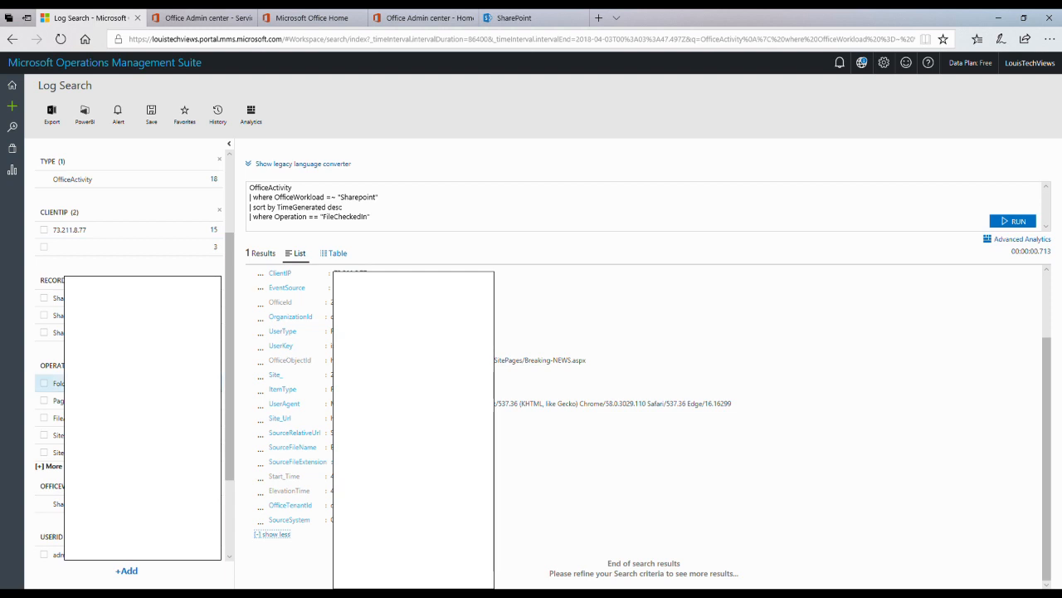
pyautogui.scroll(3, 50, 298)
pyautogui.scroll(-1, 131, 268)
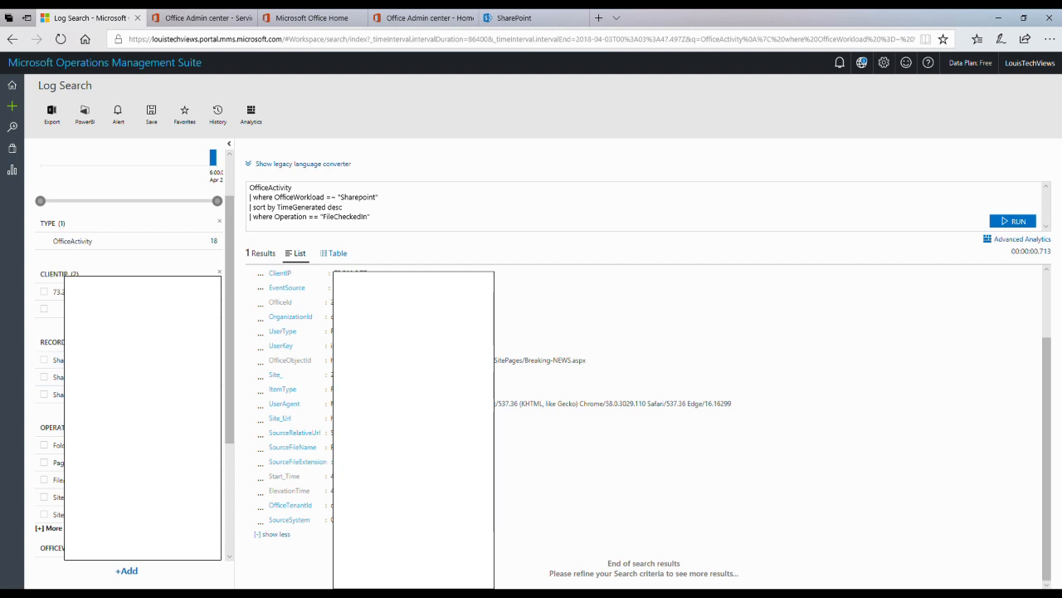
pyautogui.scroll(-3, 58, 365)
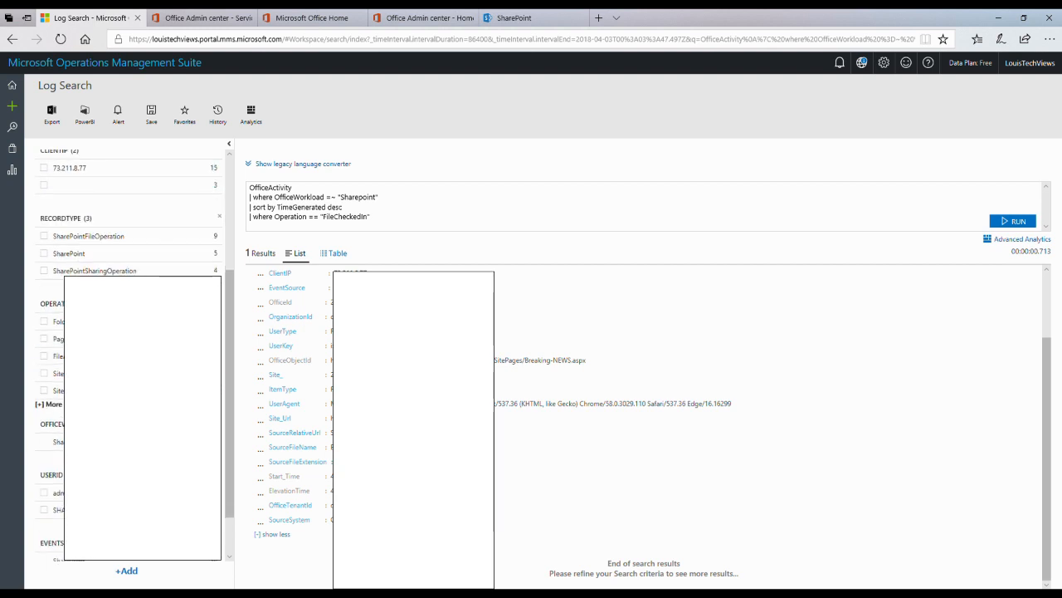
pyautogui.click(44, 404)
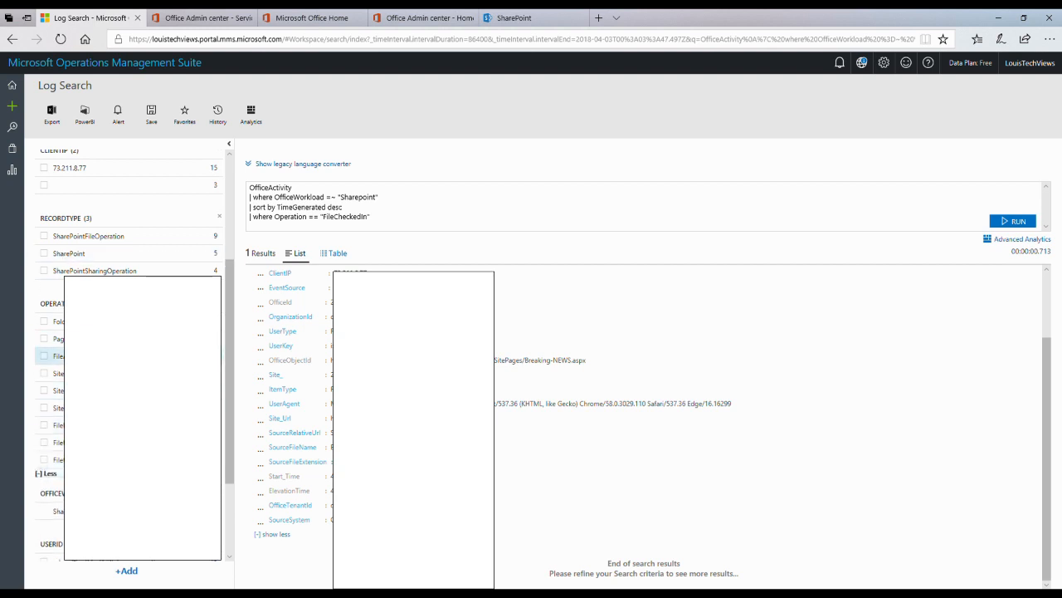
pyautogui.scroll(-3, 50, 357)
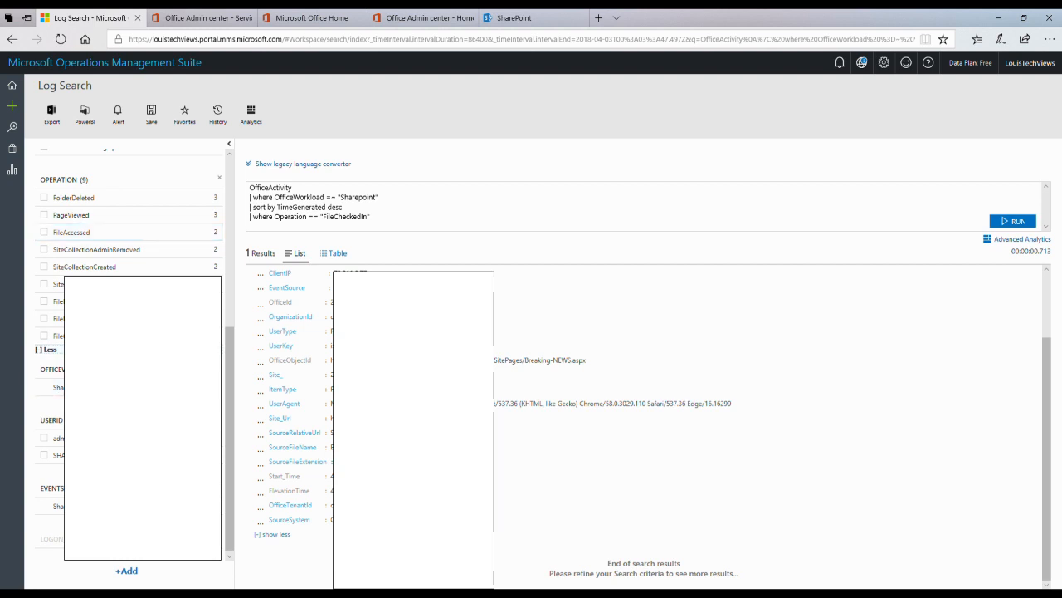
pyautogui.scroll(-1, 32, 440)
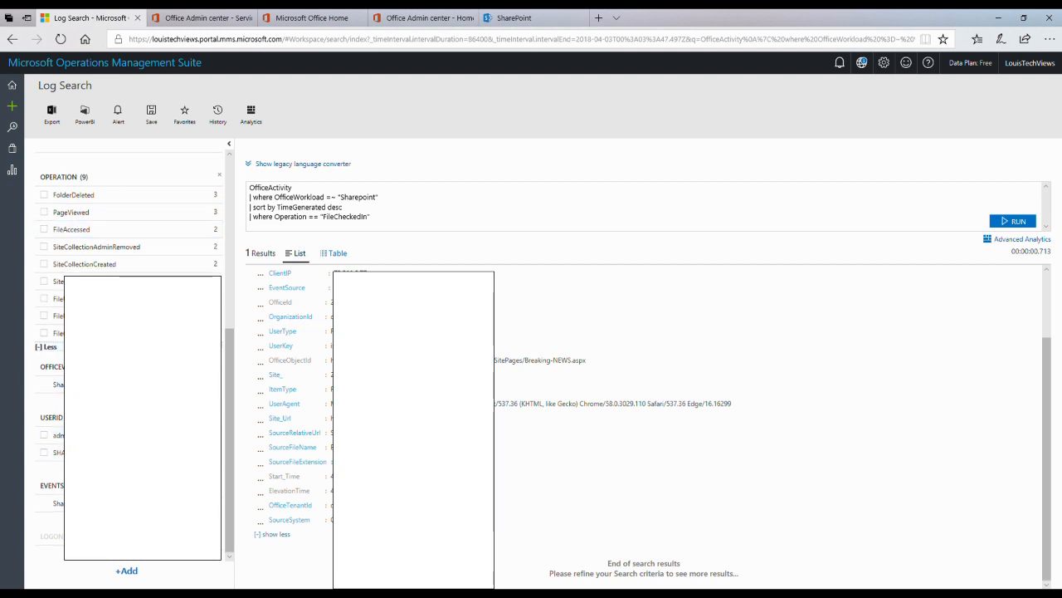
pyautogui.click(44, 452)
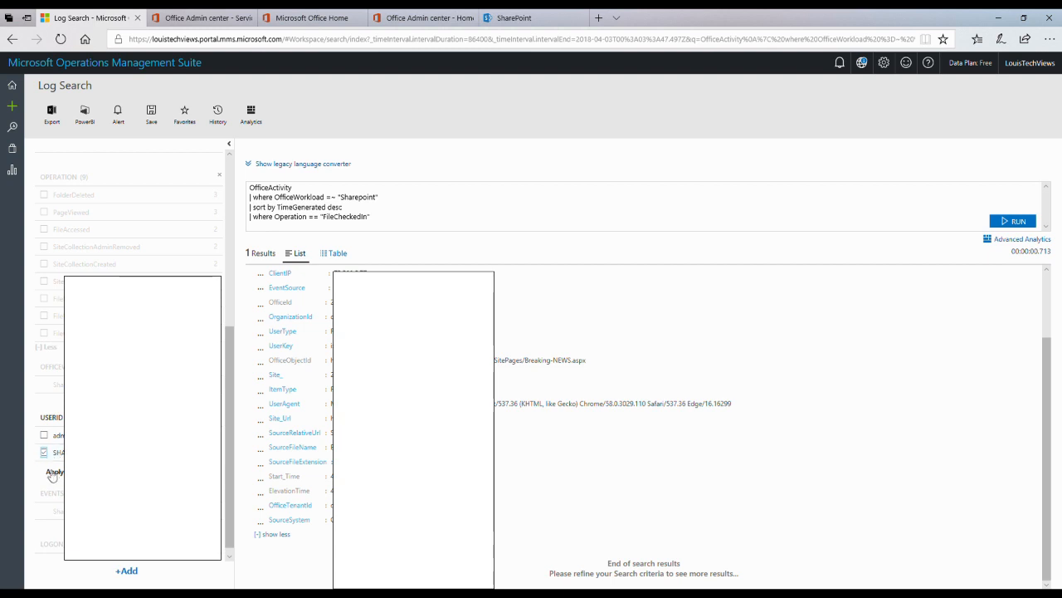
# Step: Apply the system user filter and create an alert rule from the FileCheckedIn query
pyautogui.click(53, 473)
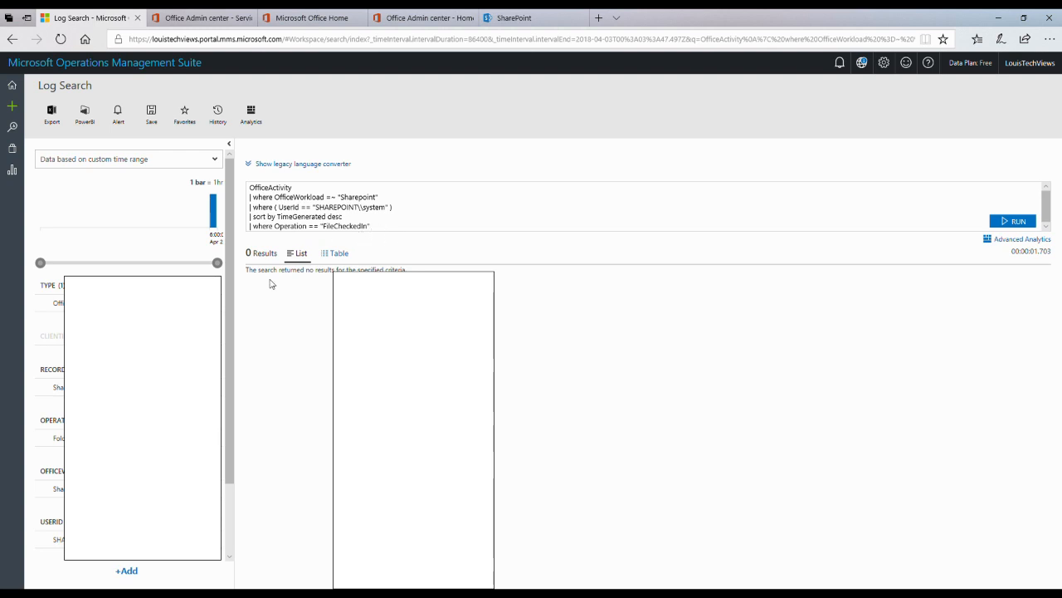
pyautogui.click(385, 229)
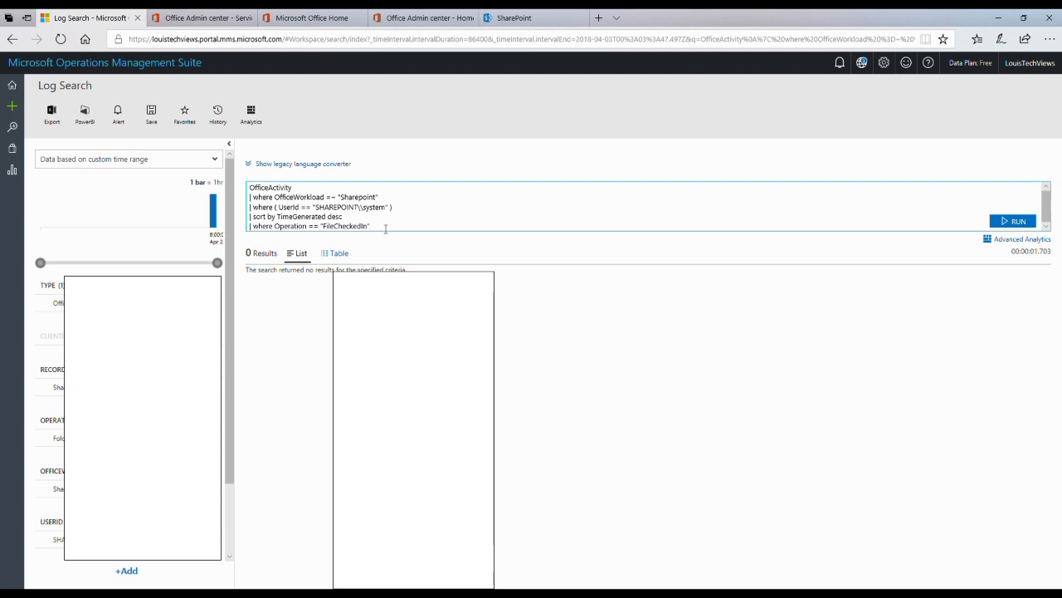
pyautogui.click(268, 284)
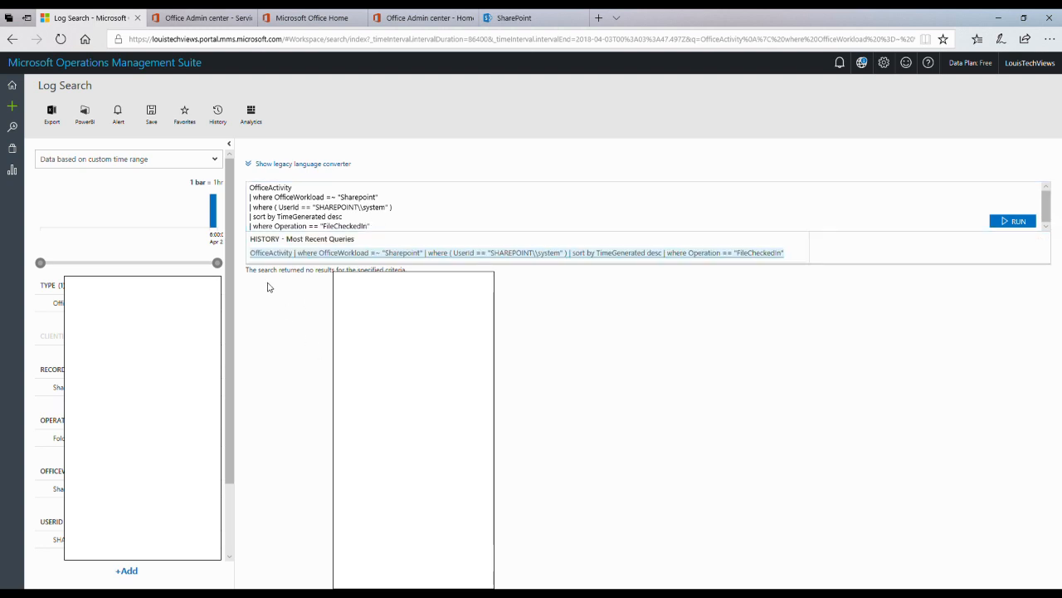
pyautogui.click(119, 118)
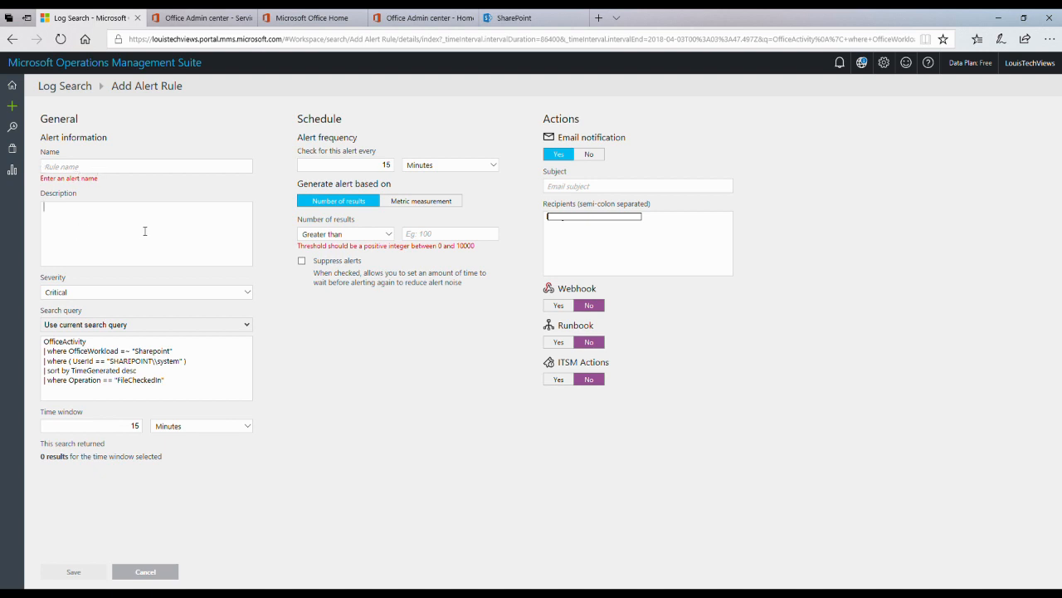
pyautogui.click(96, 293)
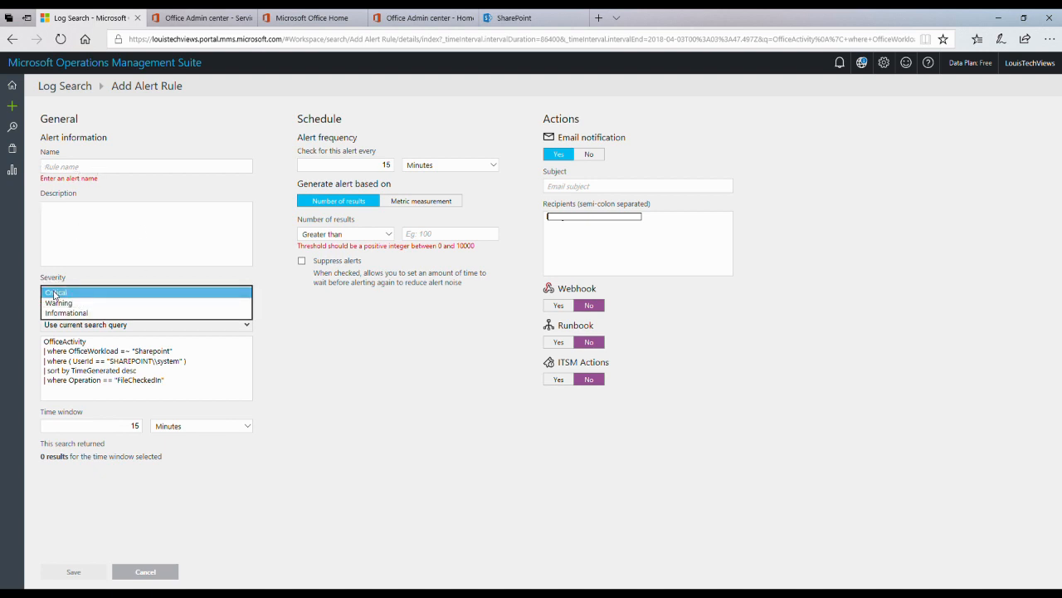
pyautogui.click(97, 260)
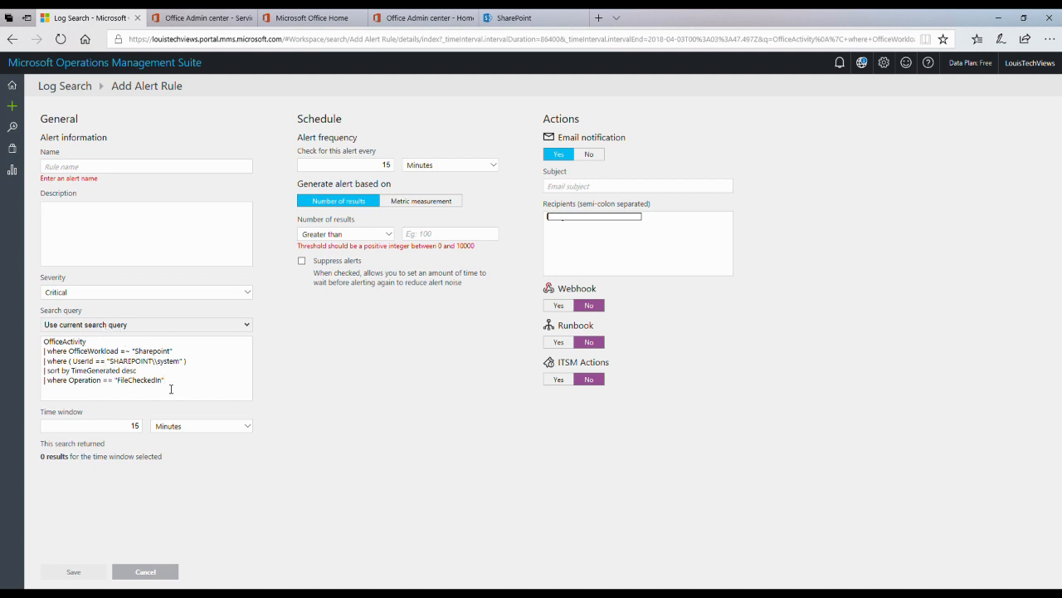
pyautogui.click(78, 425)
pyautogui.click(434, 236)
pyautogui.click(389, 239)
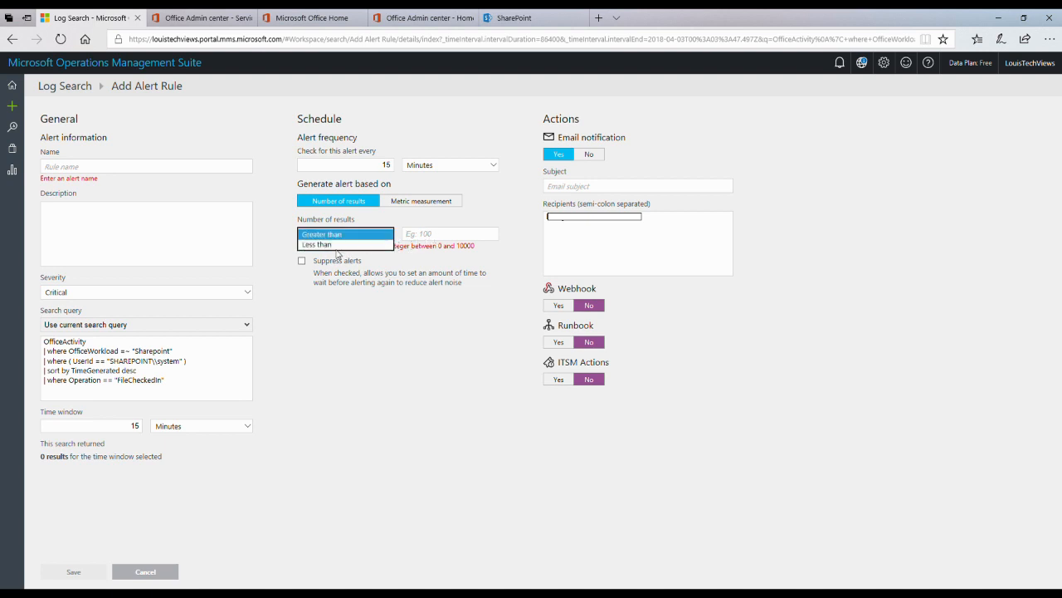
pyautogui.click(415, 209)
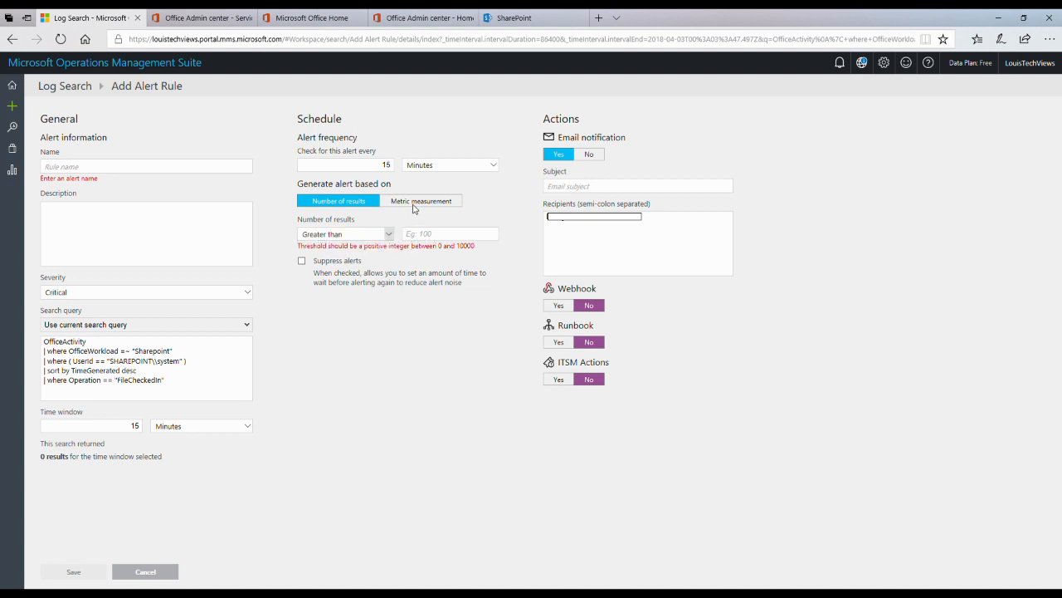
# Step: Base the alert on Metric measurement, keep Total breaches as the trigger, and select the email subject
pyautogui.click(415, 208)
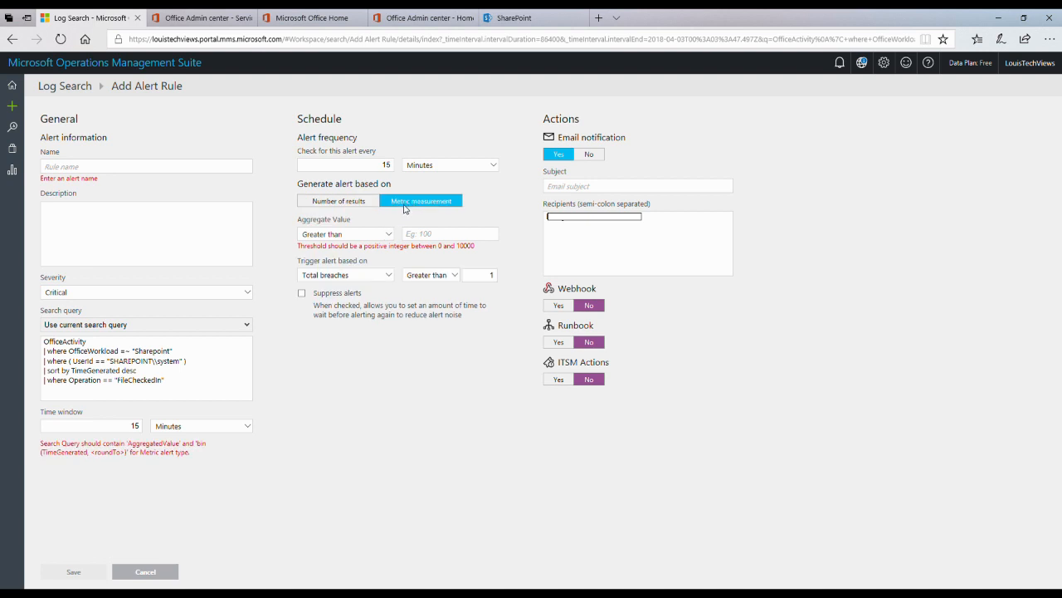
pyautogui.click(363, 279)
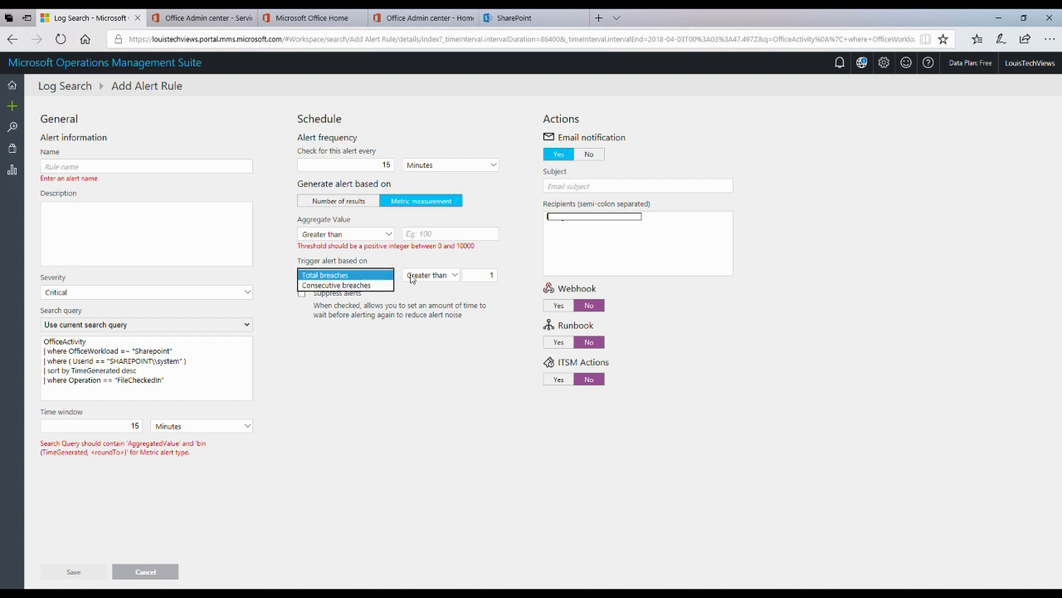
pyautogui.click(348, 342)
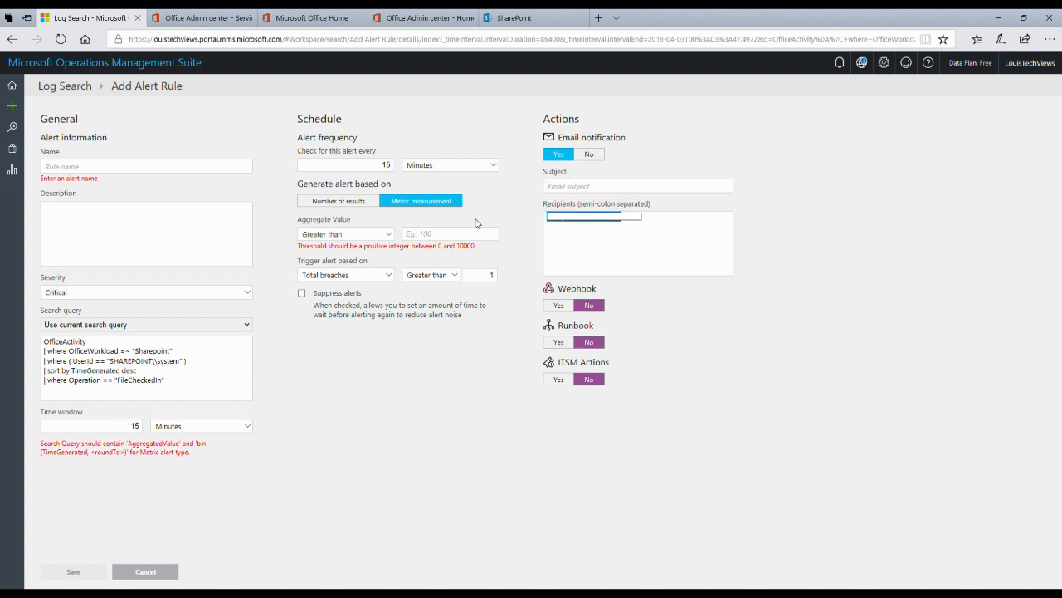
pyautogui.click(587, 189)
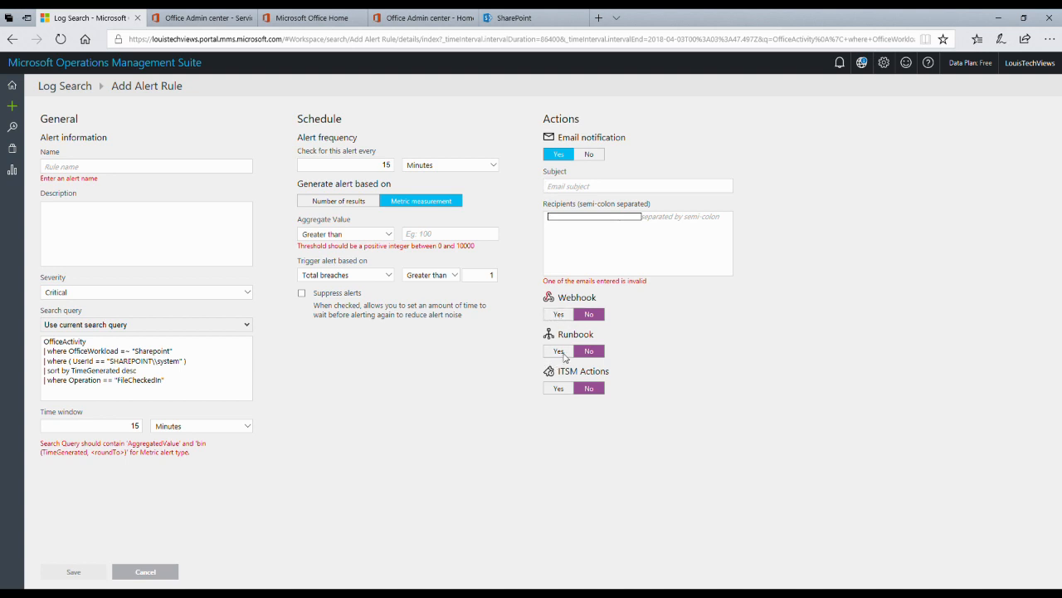
# Step: Switch the Webhook, Runbook and ITSM Actions options to Yes in the alert rule
pyautogui.click(559, 314)
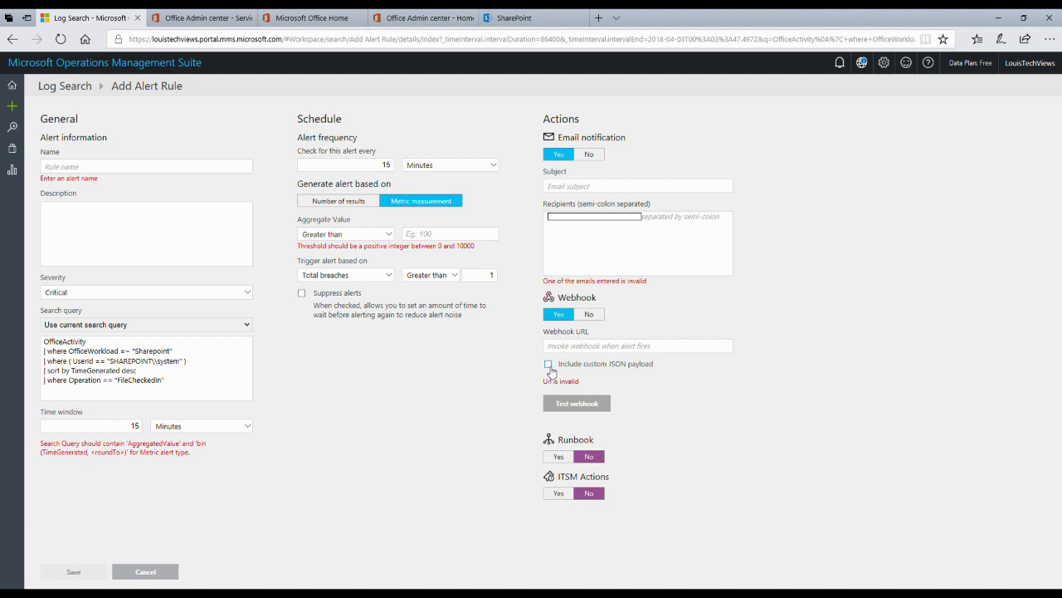
pyautogui.click(552, 459)
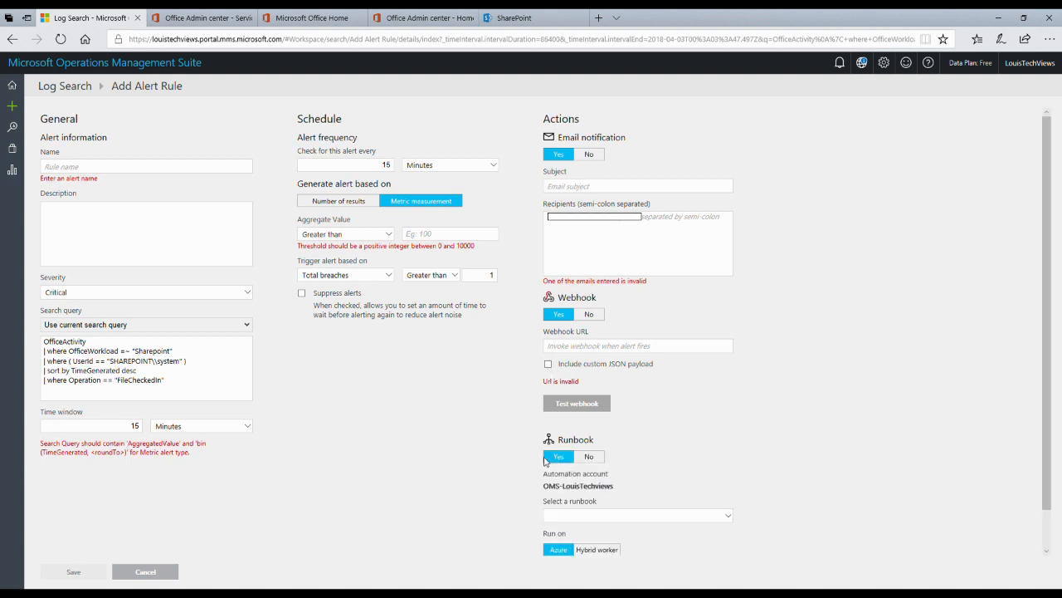
pyautogui.scroll(-1, 525, 445)
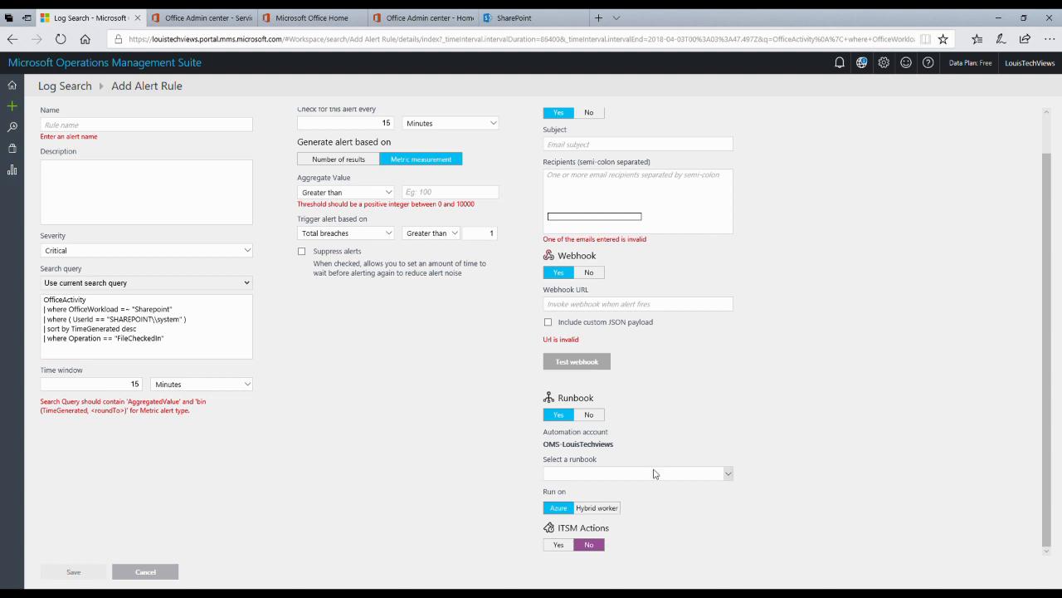
pyautogui.click(563, 549)
pyautogui.scroll(-2, 680, 531)
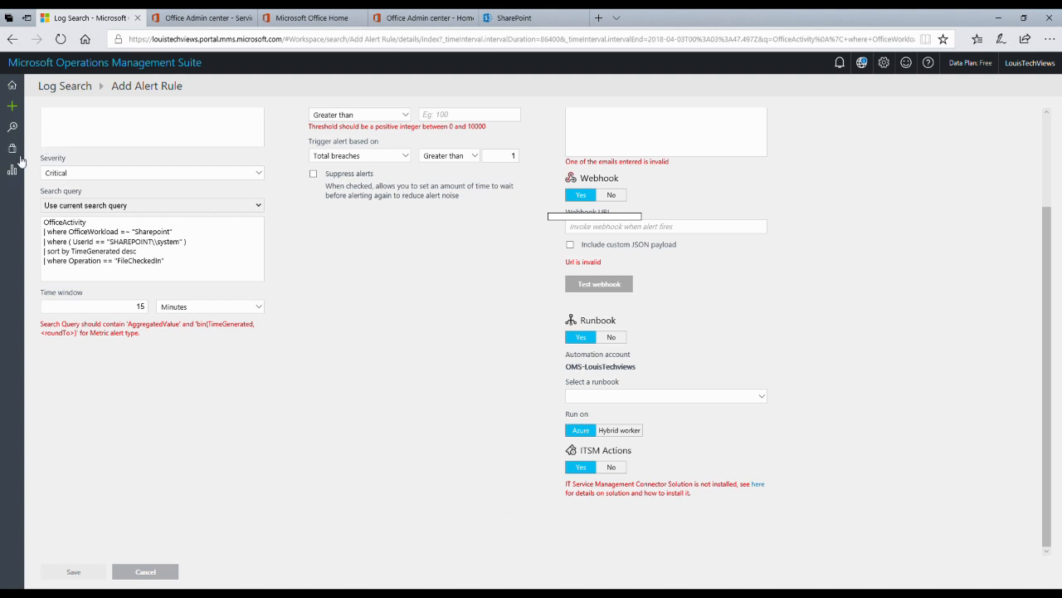
pyautogui.scroll(3, 420, 323)
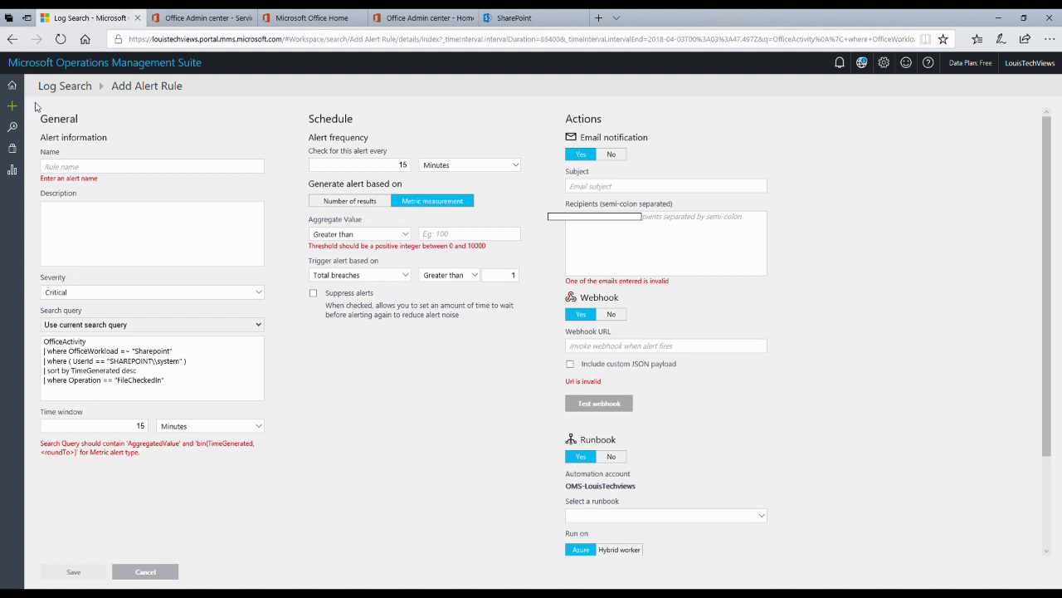
# Step: Go back to Log Search, then return to the Overview dashboard via Home
pyautogui.click(12, 41)
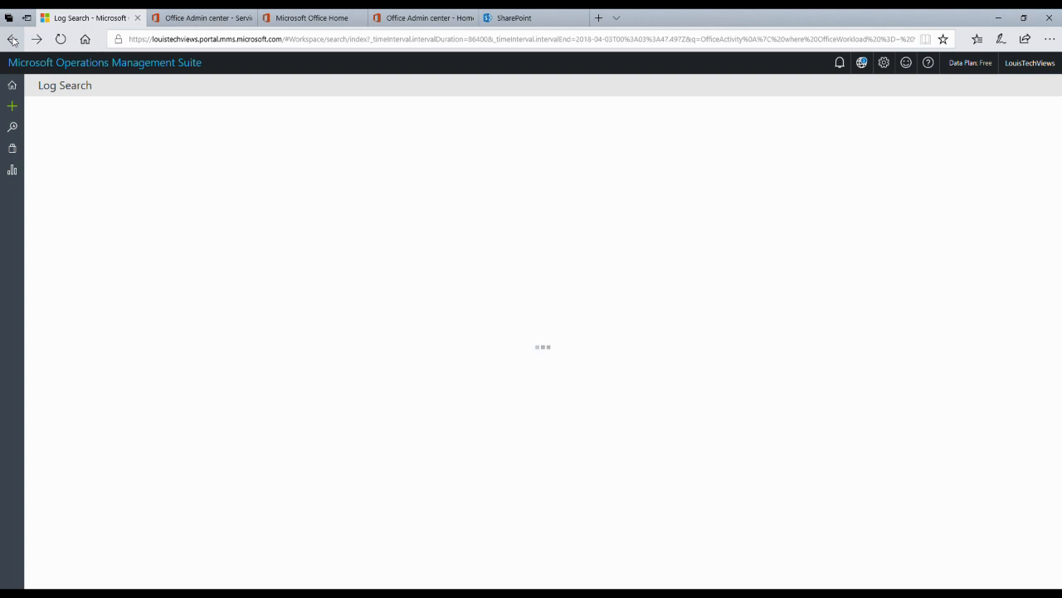
pyautogui.click(13, 88)
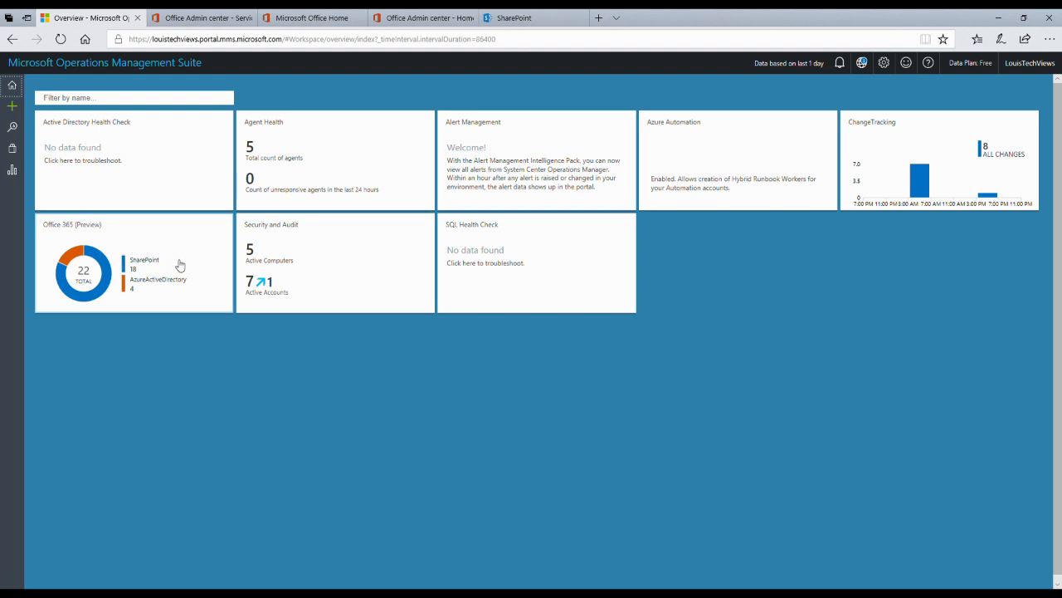
# Step: Open the Office 365 (Preview) solution from its donut chart tile
pyautogui.click(72, 277)
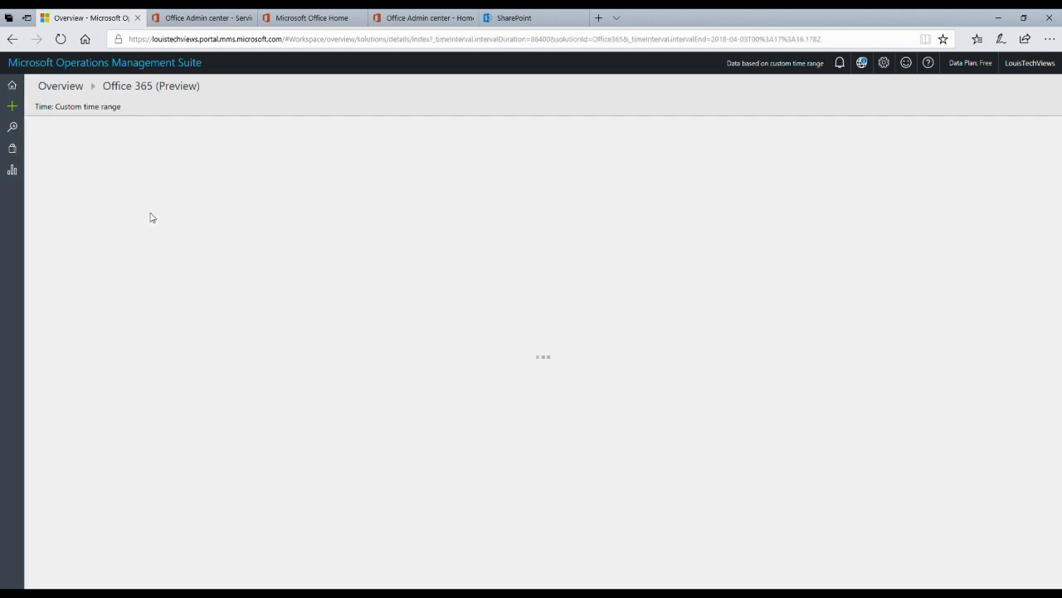